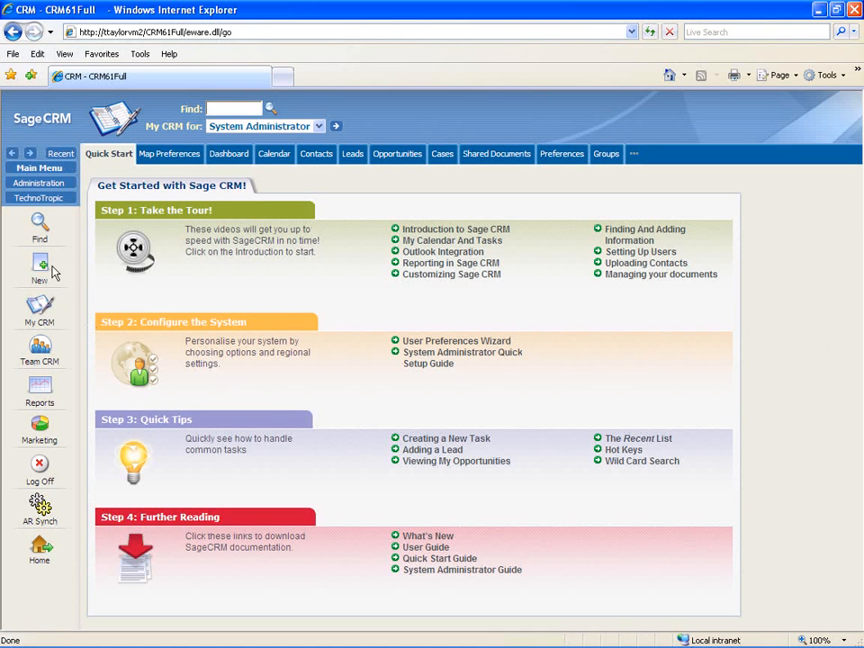
Open the recently viewed individual customer's company record, second in the recent companies, and start a new opportunity for it.
{"action": "left_click", "coordinate": [61, 159]}
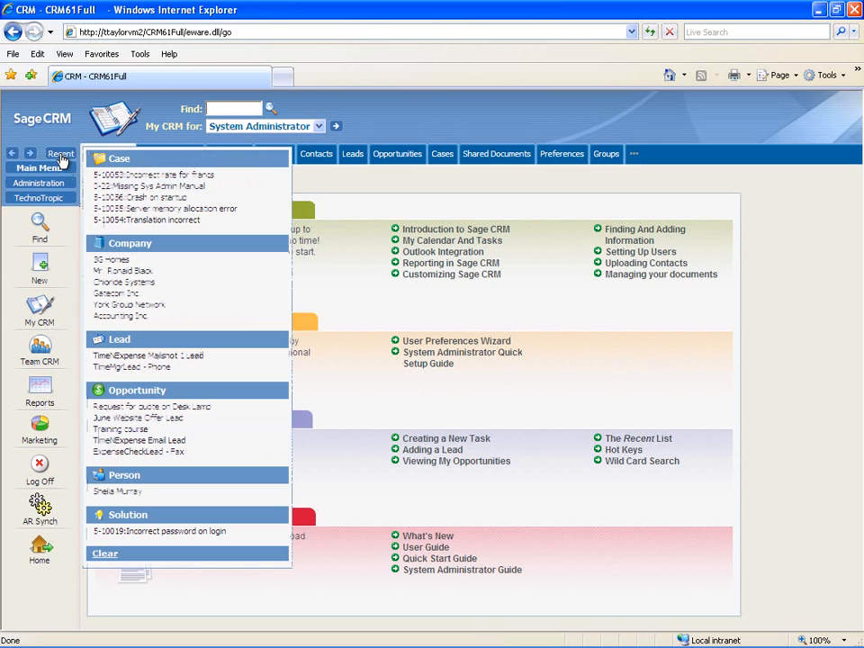
{"action": "left_click", "coordinate": [112, 271]}
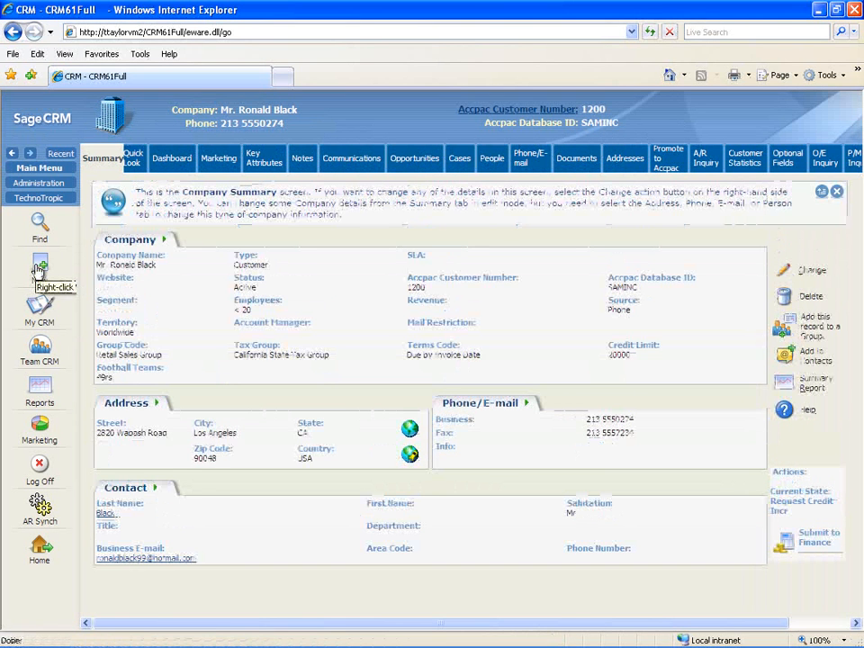
{"action": "right_click", "coordinate": [37, 268]}
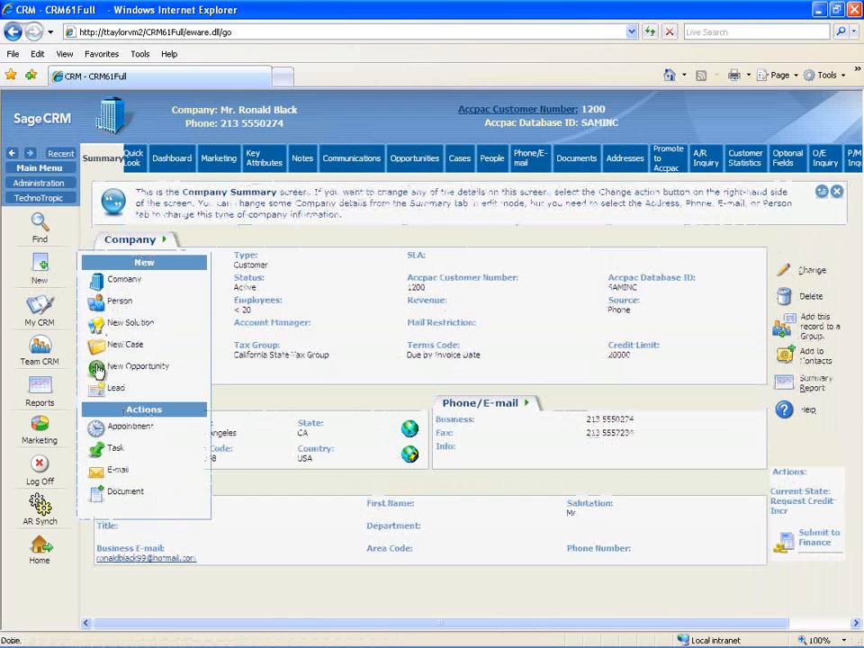
{"action": "left_click", "coordinate": [97, 370]}
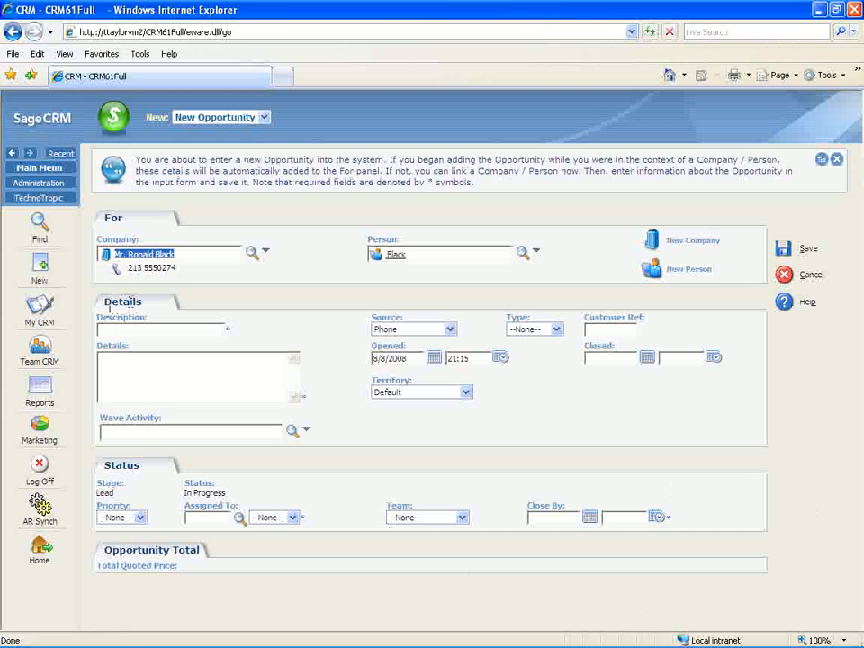
Enter "Demo of Workflow" as the opportunity description and "Demonstration of Workflow Engine" as its details.
{"action": "left_click", "coordinate": [119, 331]}
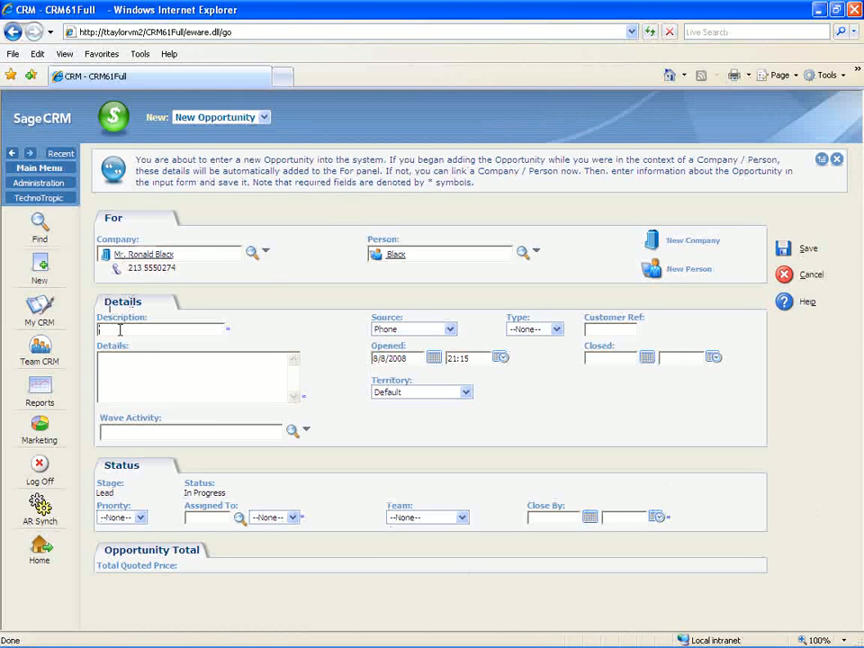
{"action": "type", "text": "Demo of Workflow"}
{"action": "left_click", "coordinate": [152, 373]}
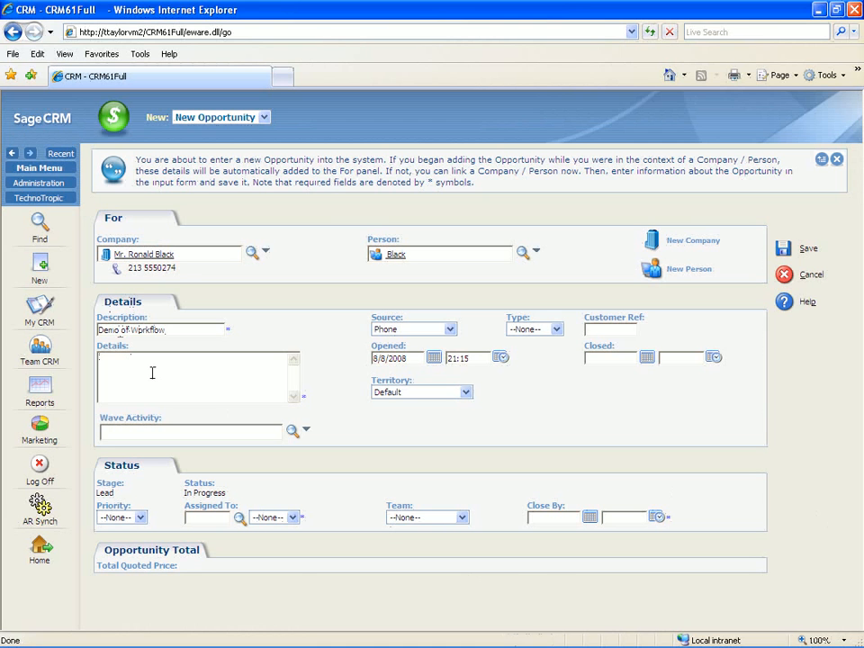
{"action": "type", "text": "Demonstration of workflow Engine"}
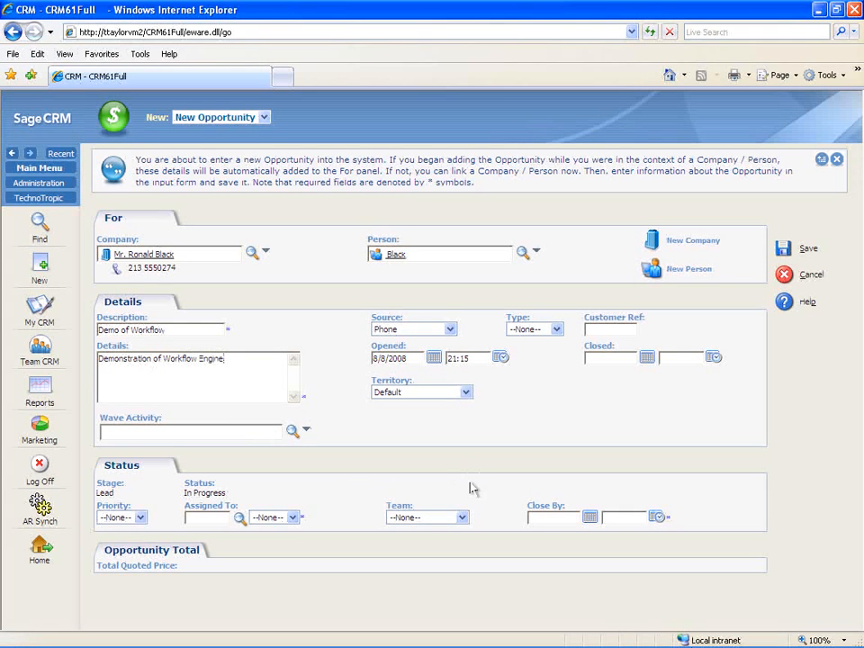
Assign the opportunity to System Administrator with a close-by date of 08/30/2008 and save it.
{"action": "left_click", "coordinate": [244, 524]}
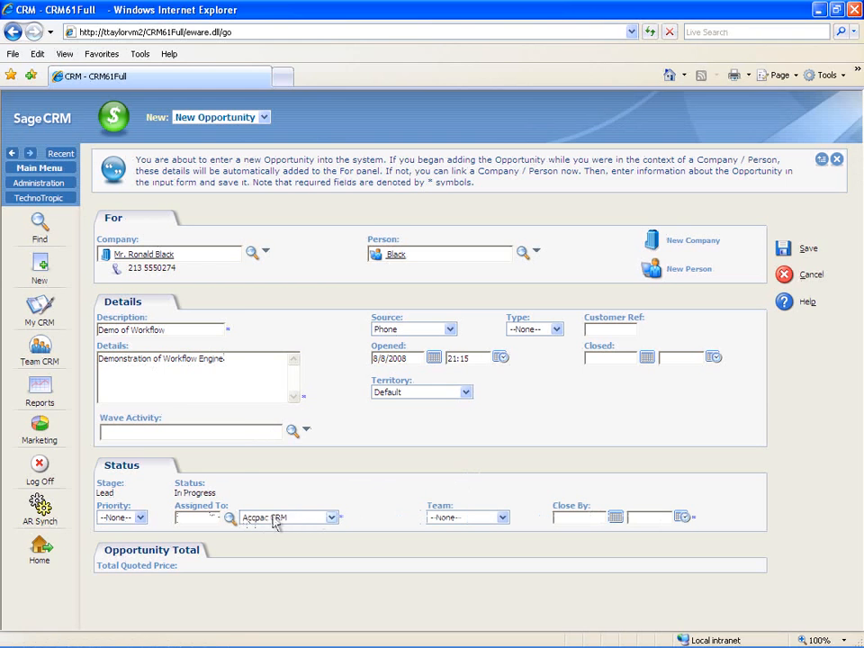
{"action": "left_click", "coordinate": [275, 522]}
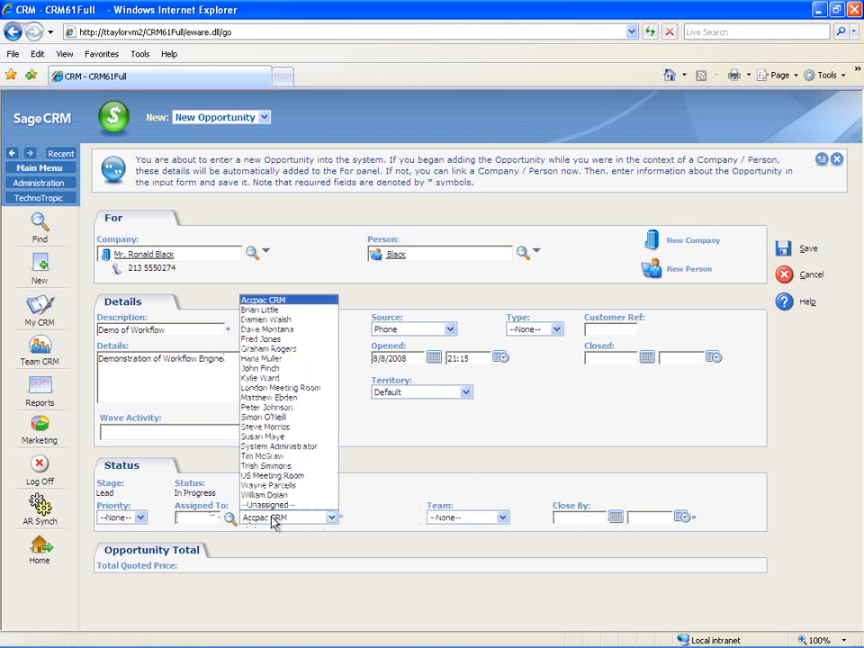
{"action": "left_click", "coordinate": [274, 447]}
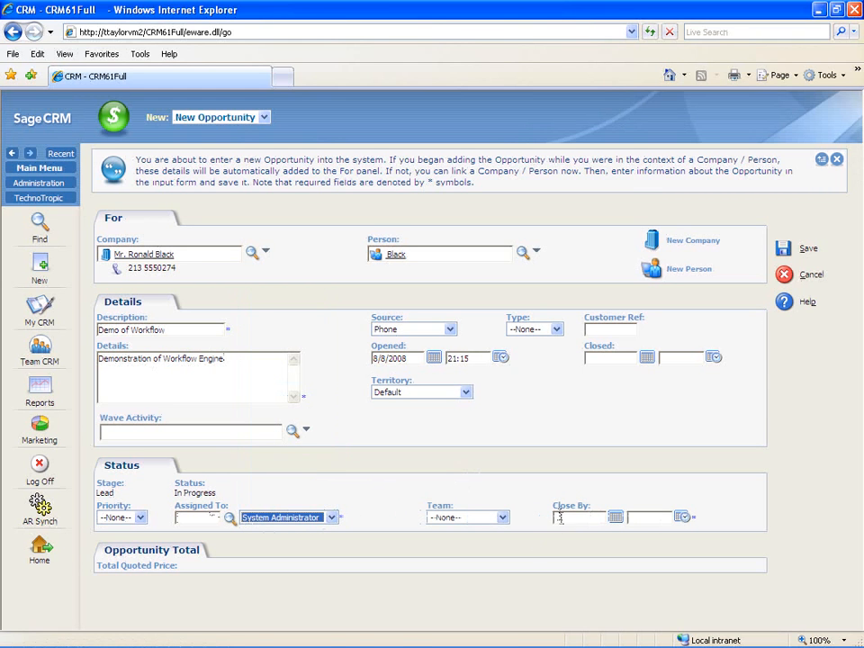
{"action": "left_click", "coordinate": [615, 516]}
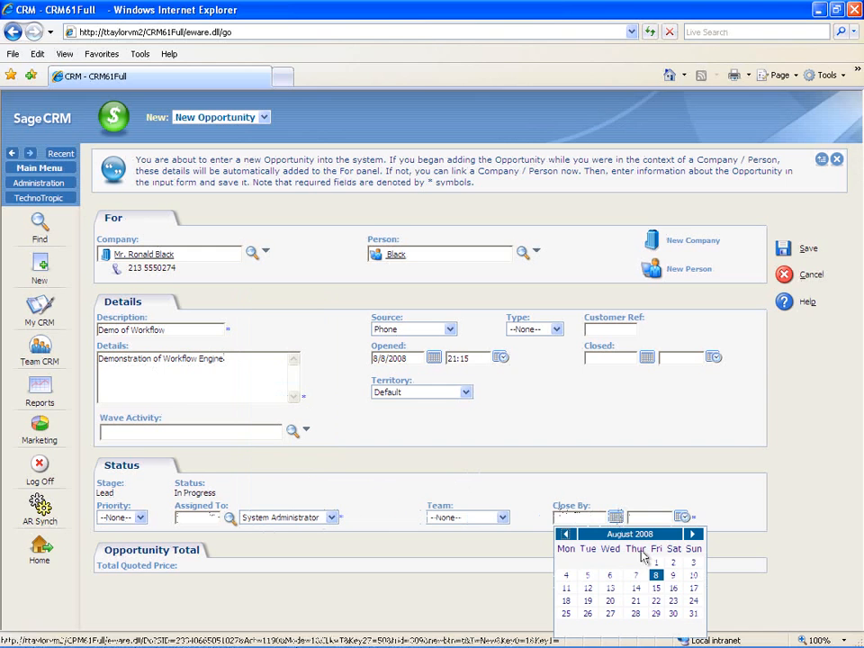
{"action": "left_click", "coordinate": [673, 614]}
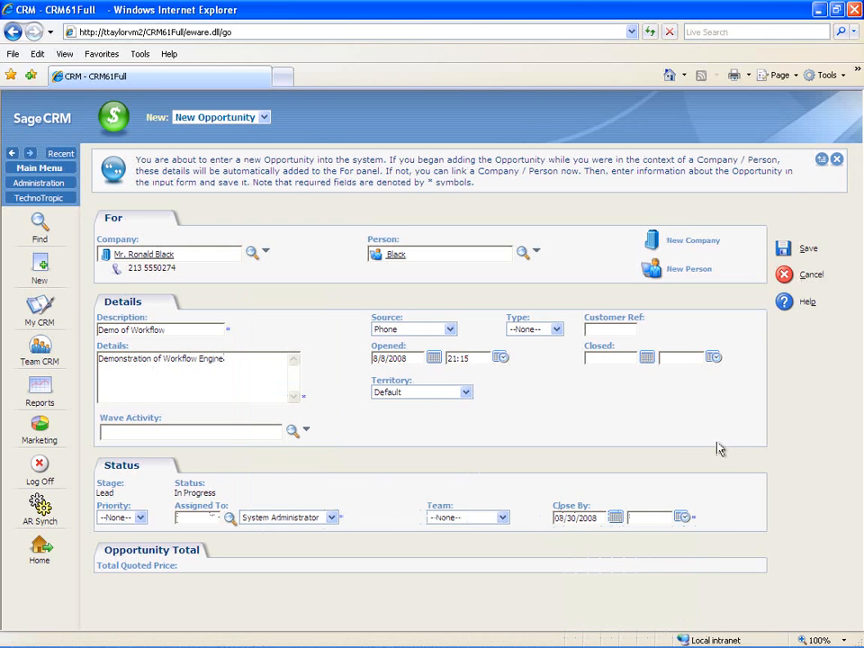
{"action": "left_click", "coordinate": [782, 251]}
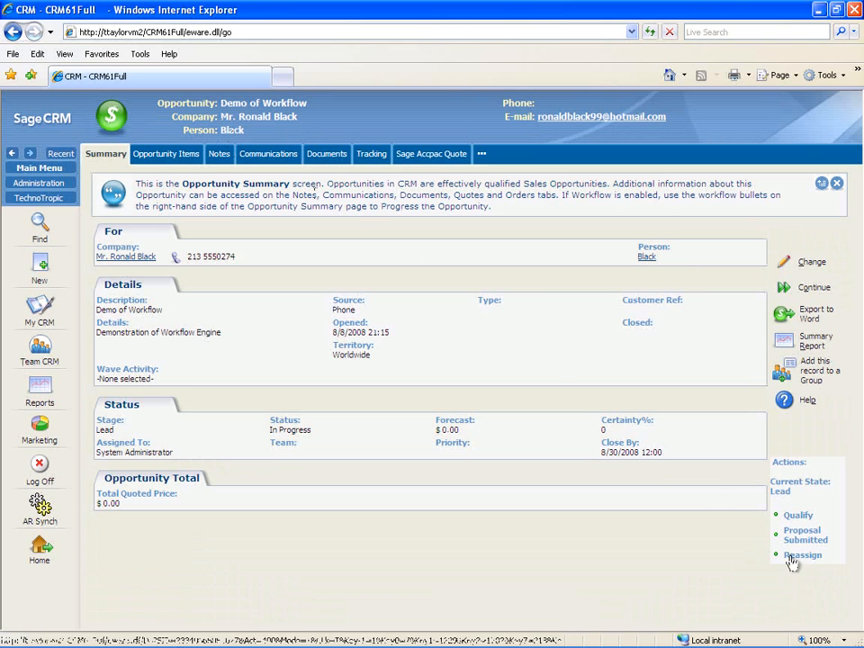
Progress the opportunity with the Qualify action, adding the tracking note "They are Qualified.", and save.
{"action": "left_click_drag", "start_coordinate": [834, 559], "coordinate": [811, 484]}
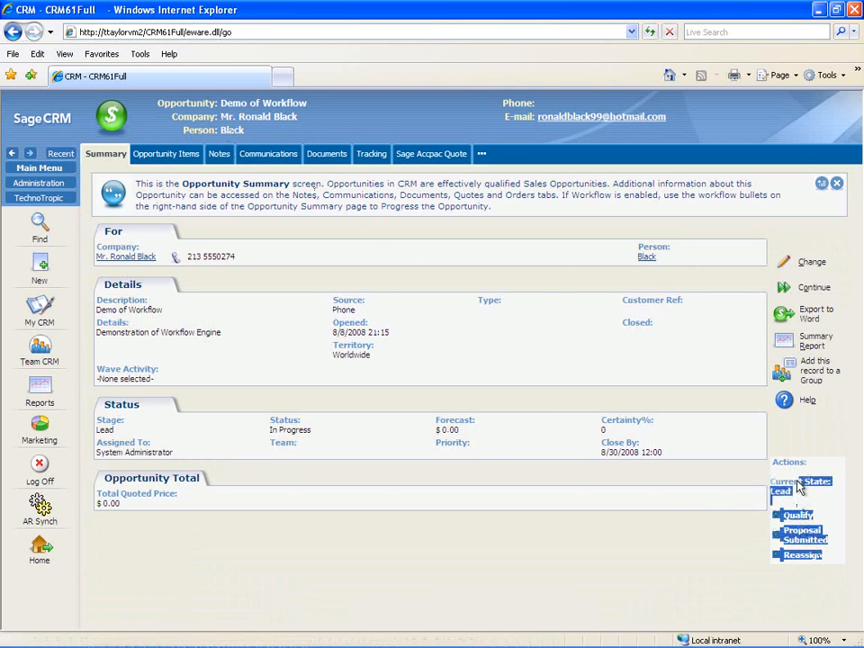
{"action": "left_click", "coordinate": [810, 569]}
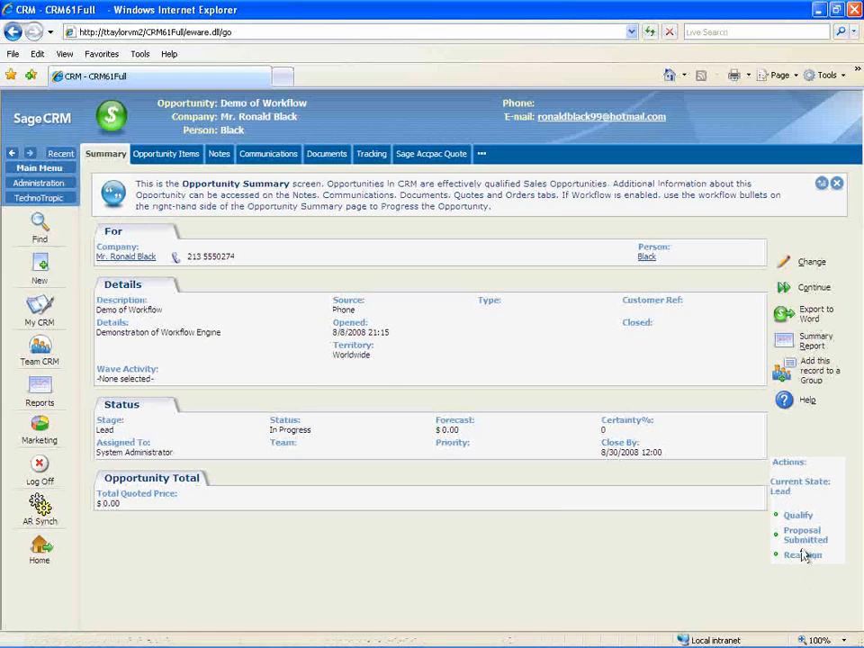
{"action": "left_click", "coordinate": [797, 516]}
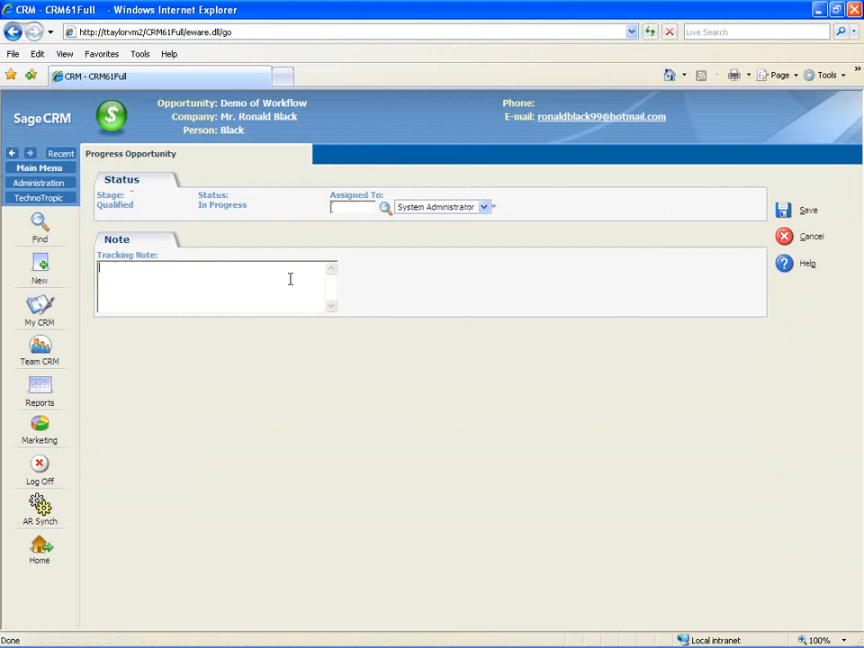
{"action": "type", "text": "are Qualified."}
{"action": "left_click", "coordinate": [780, 219]}
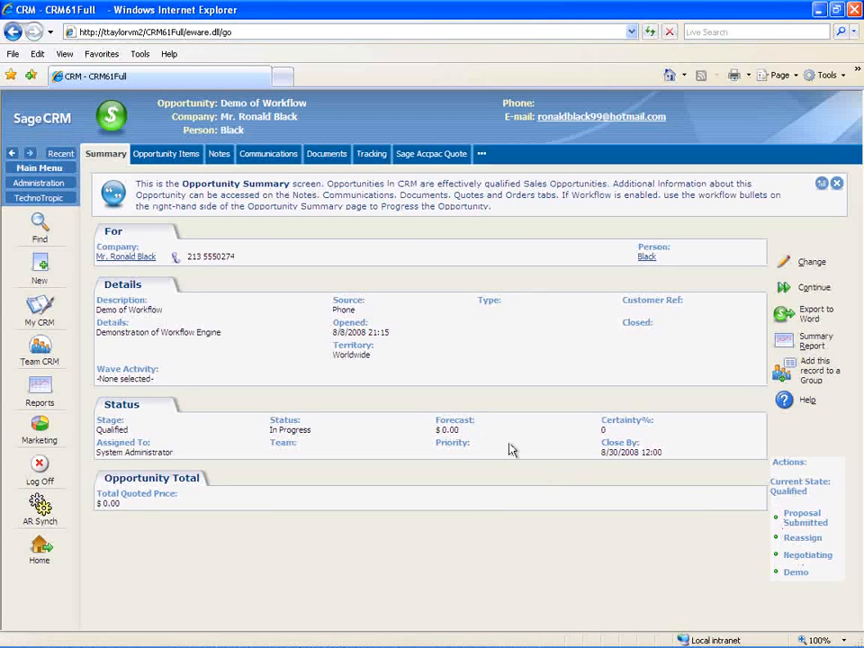
Progress the opportunity to Negotiating with a forecast of $5000 and save it.
{"action": "left_click", "coordinate": [807, 560]}
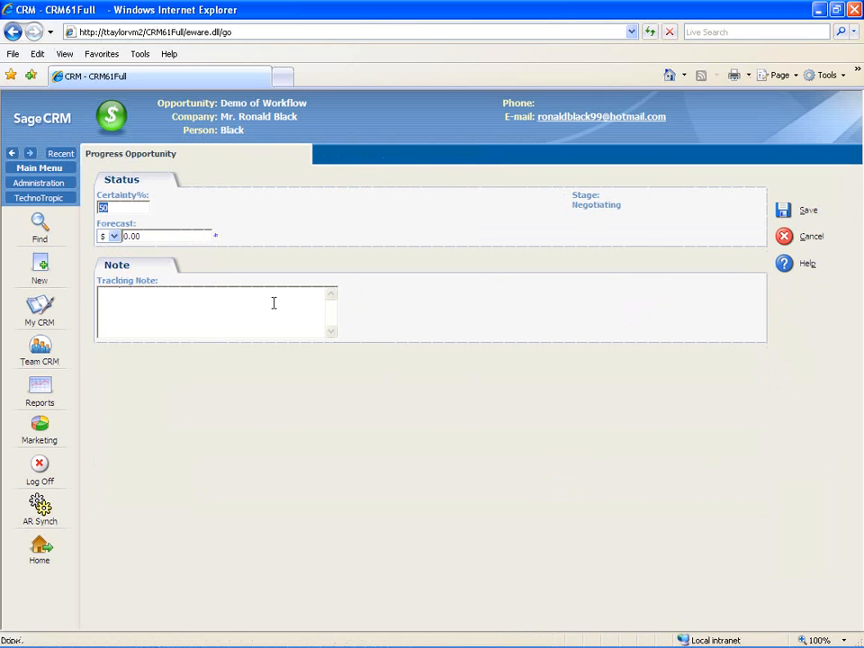
{"action": "key", "text": "Tab"}
{"action": "key", "text": "Tab"}
{"action": "type", "text": "5000."}
{"action": "left_click", "coordinate": [783, 215]}
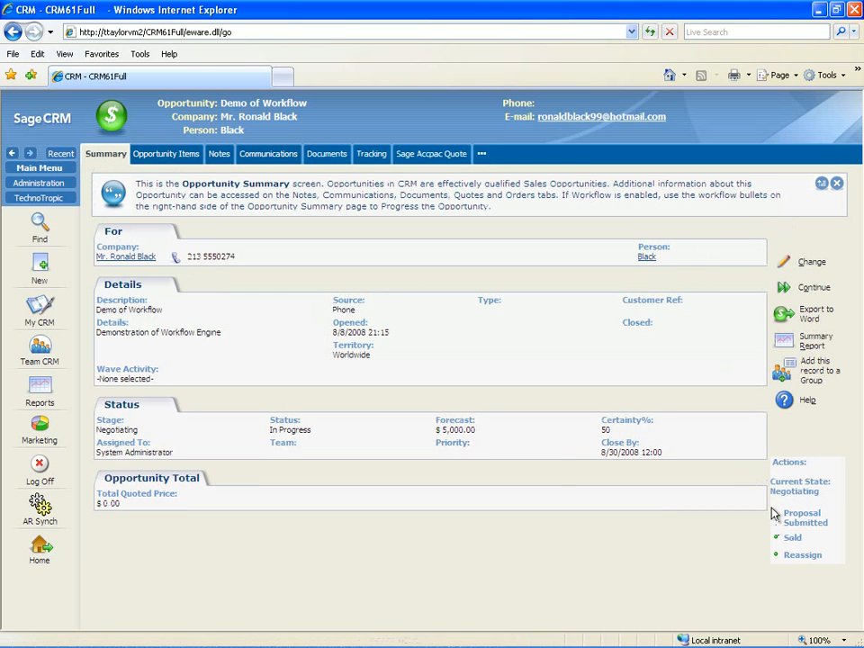
Review the opportunity's stage tracking history and return to its summary.
{"action": "left_click", "coordinate": [815, 520]}
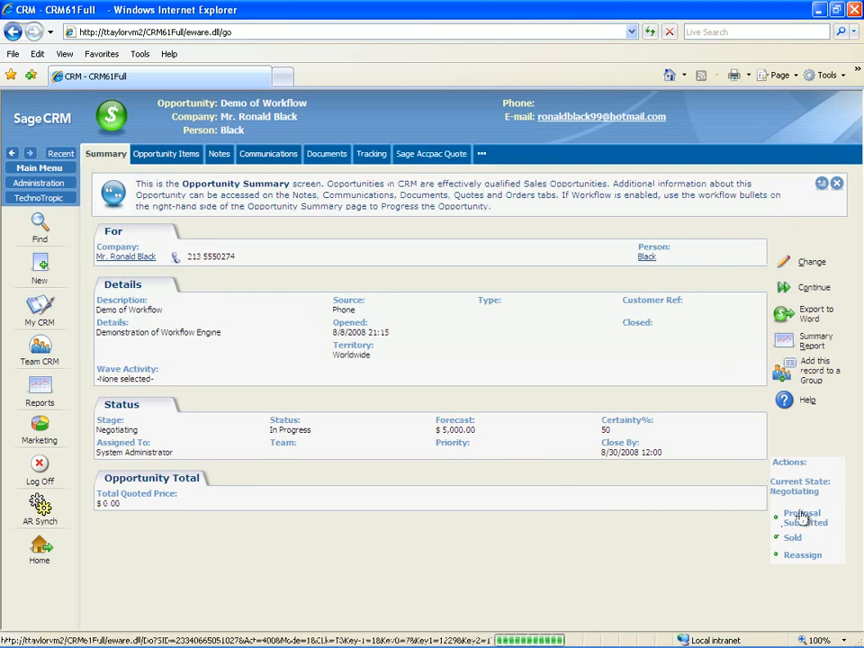
{"action": "left_click", "coordinate": [376, 160]}
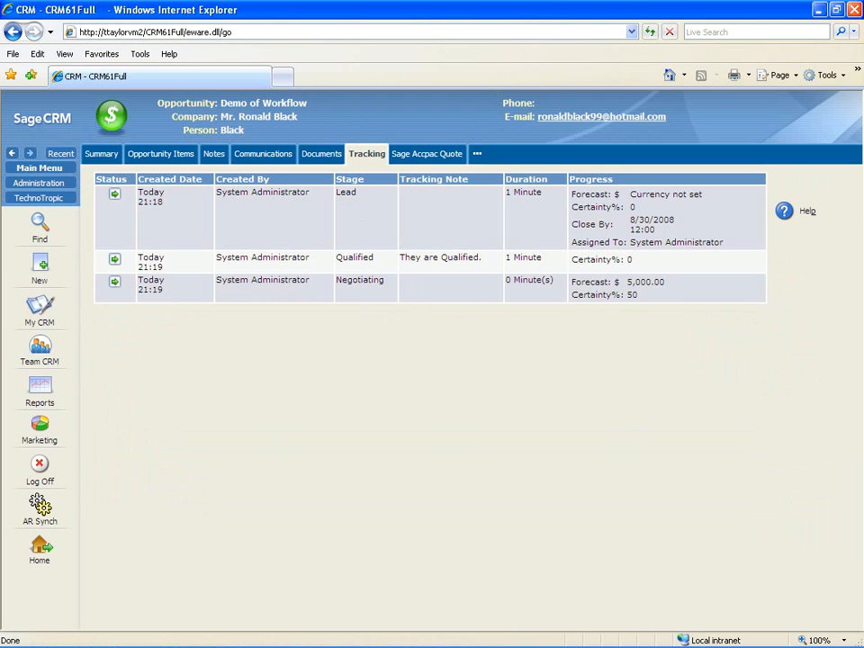
{"action": "left_click", "coordinate": [99, 158]}
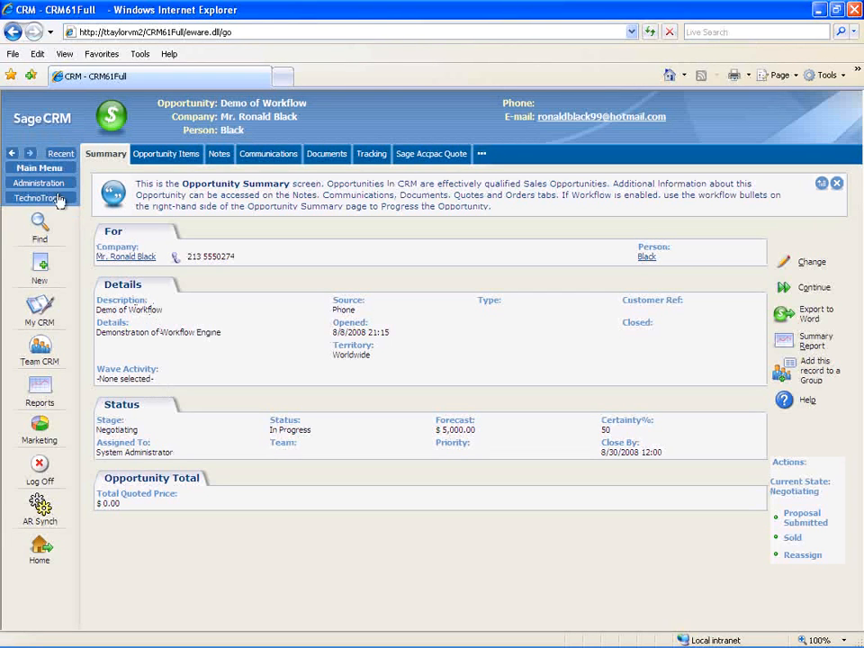
Open the Opportunity Workflow from the workflows under advanced customization in the administration area.
{"action": "left_click", "coordinate": [43, 185]}
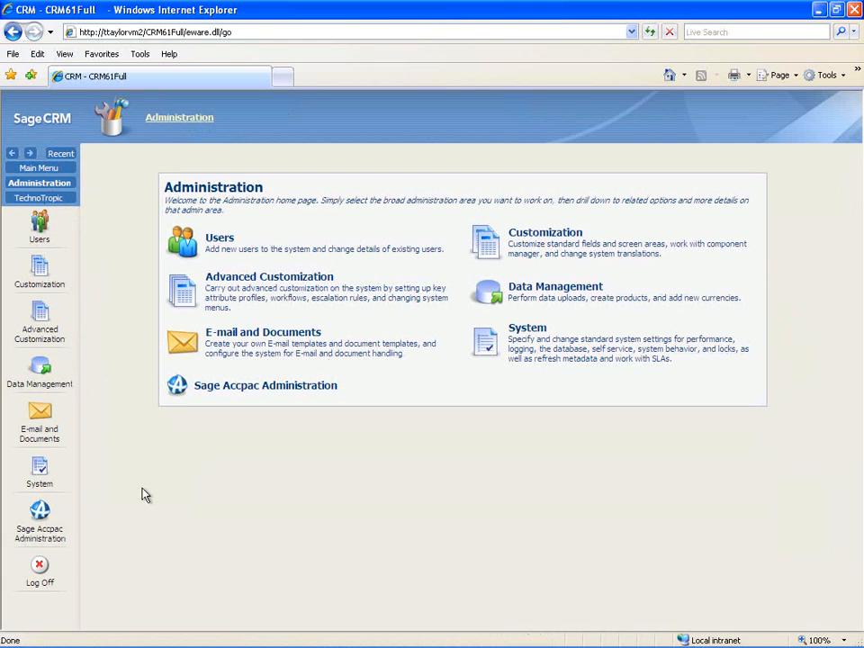
{"action": "left_click", "coordinate": [40, 336]}
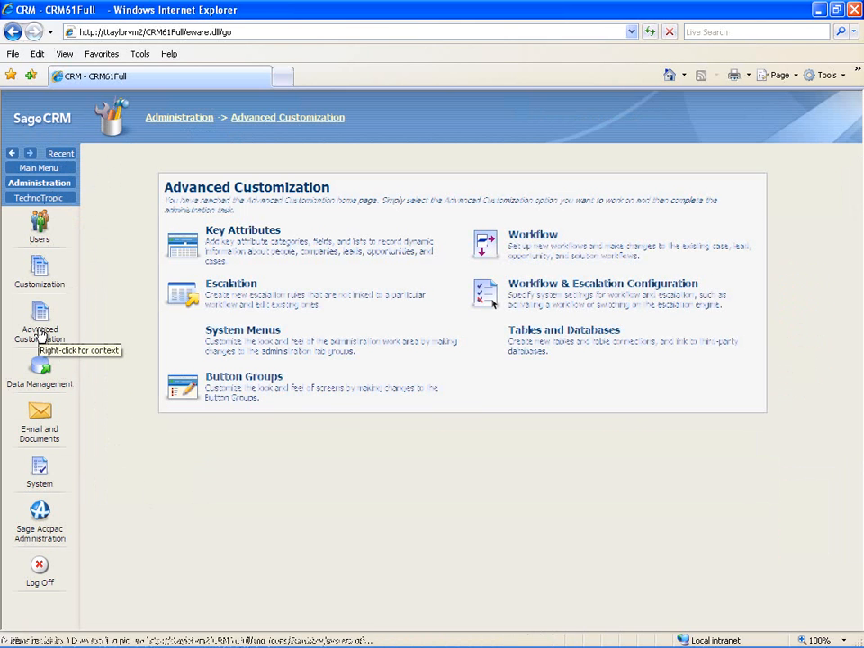
{"action": "left_click", "coordinate": [494, 257]}
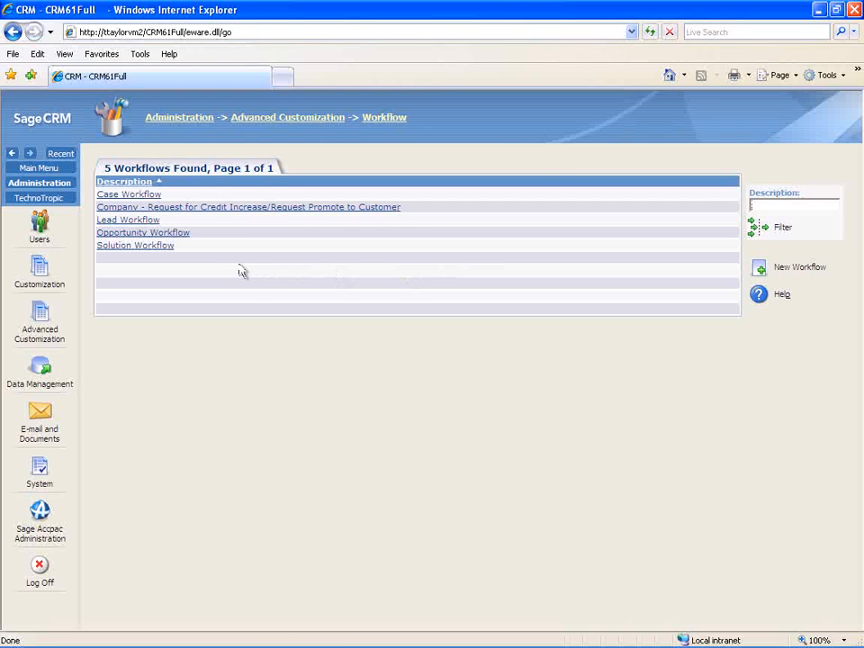
{"action": "left_click", "coordinate": [132, 239]}
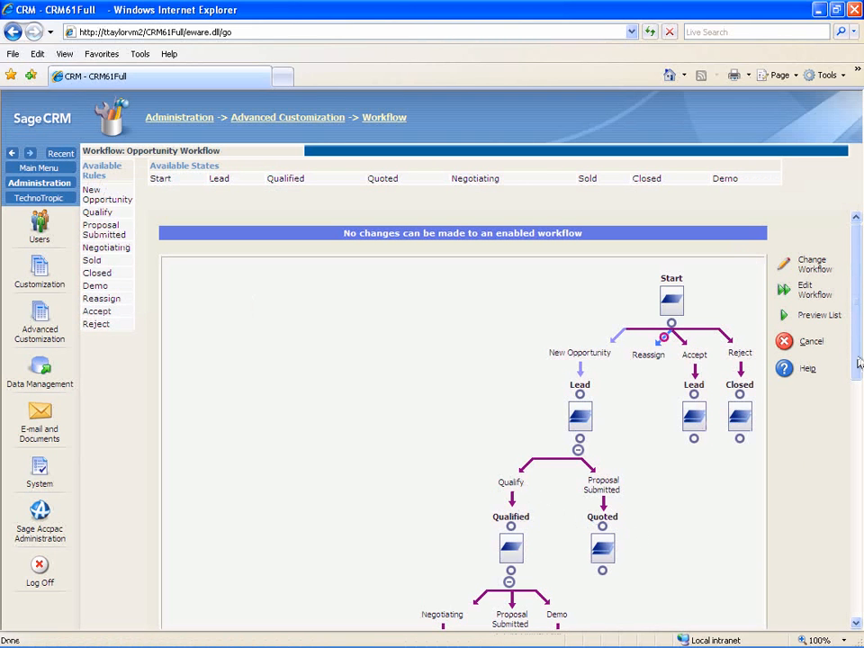
Show the browser in full screen and put the Opportunity Workflow into edit mode.
{"action": "left_click_drag", "start_coordinate": [858, 363], "coordinate": [858, 234]}
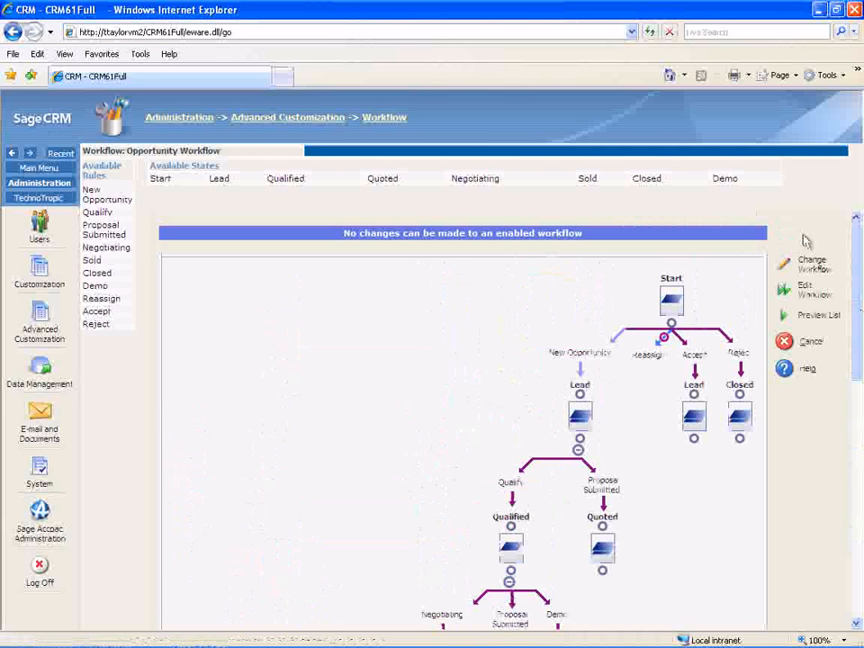
{"action": "key", "text": "F11"}
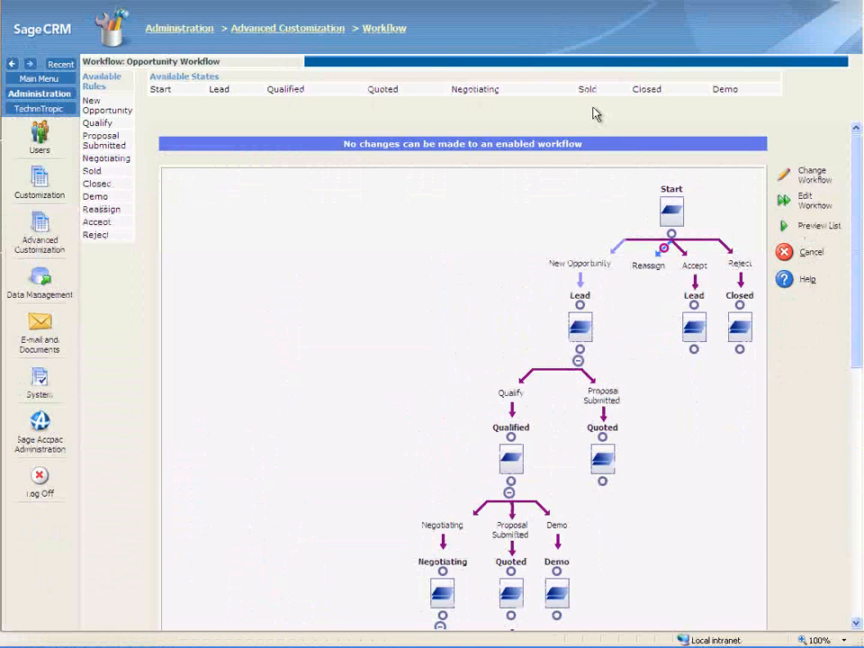
{"action": "left_click", "coordinate": [786, 209]}
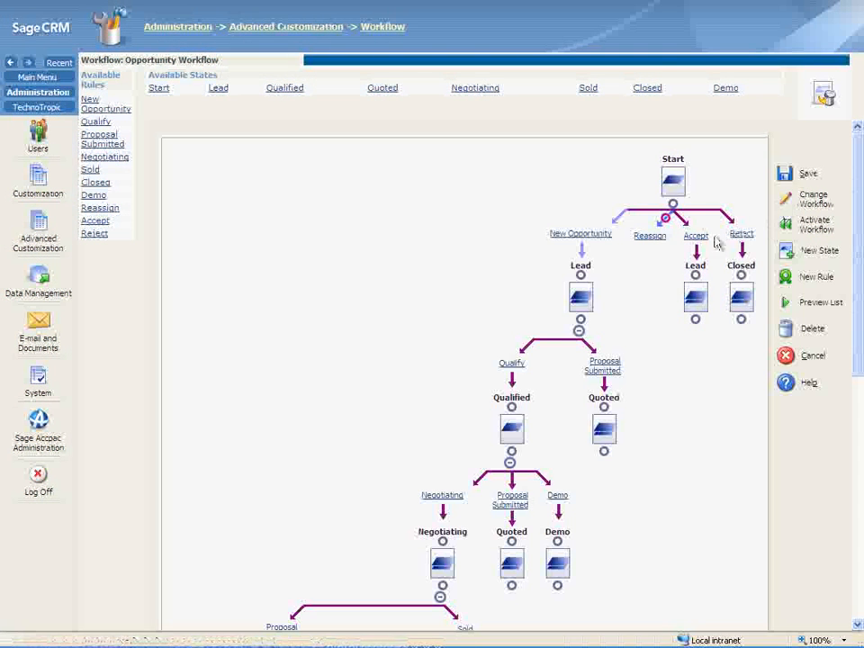
Examine the New Opportunity rule and the lower branches of the opportunity workflow diagram.
{"action": "left_click", "coordinate": [576, 237]}
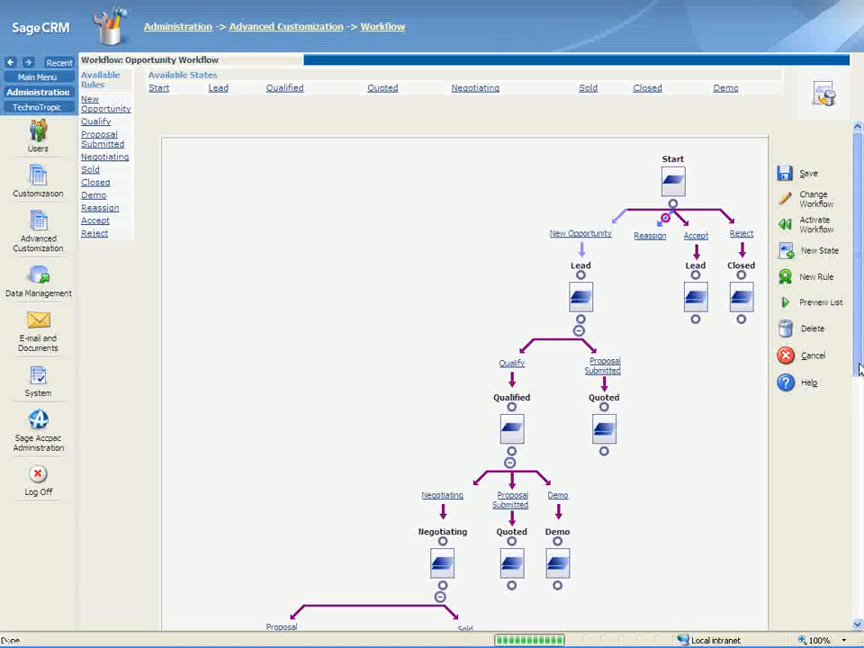
{"action": "left_click_drag", "start_coordinate": [859, 368], "coordinate": [859, 461]}
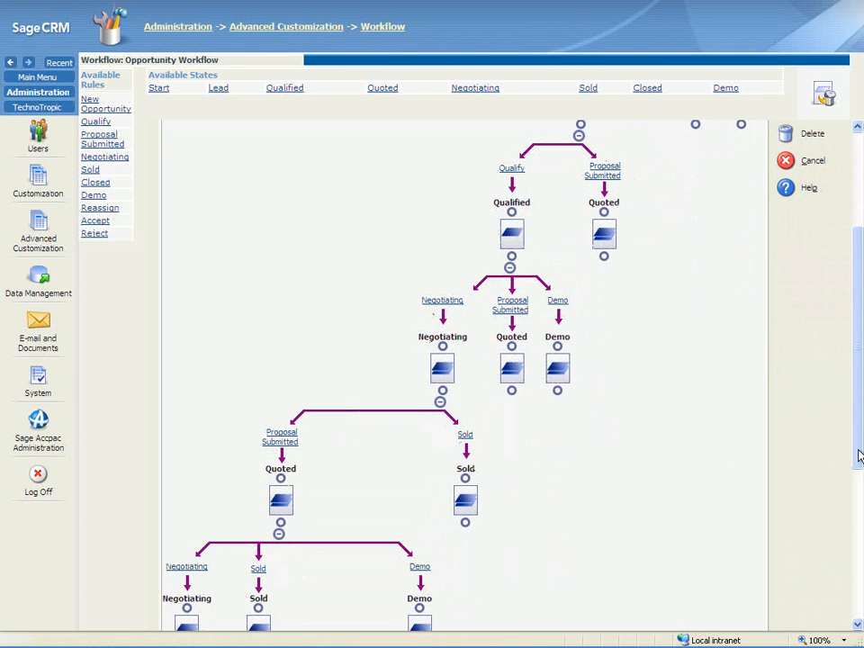
{"action": "left_click_drag", "start_coordinate": [858, 457], "coordinate": [859, 421]}
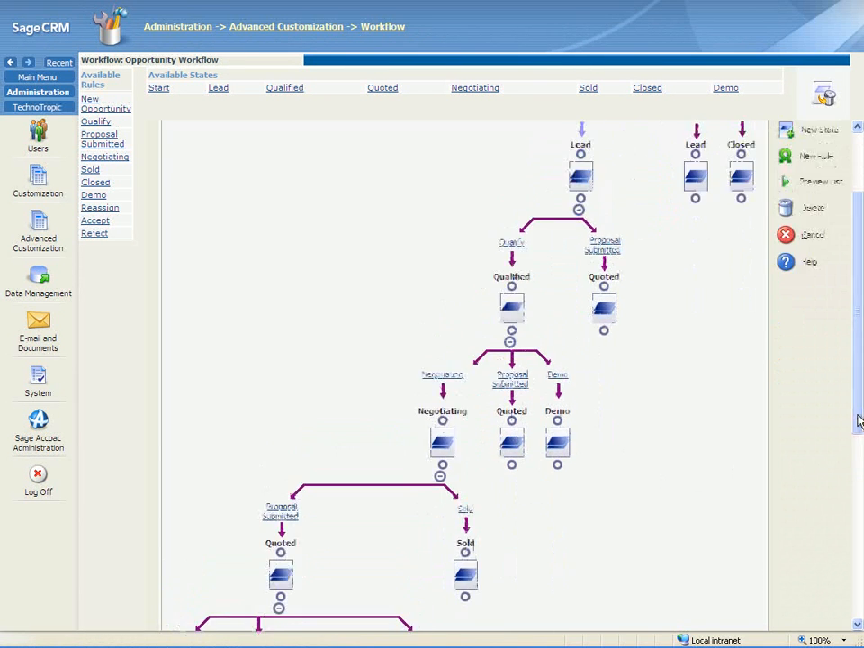
Review the Qualify rule's workflow actions, leave it without saving, and open the Negotiating rule under the Qualified state.
{"action": "left_click", "coordinate": [512, 243]}
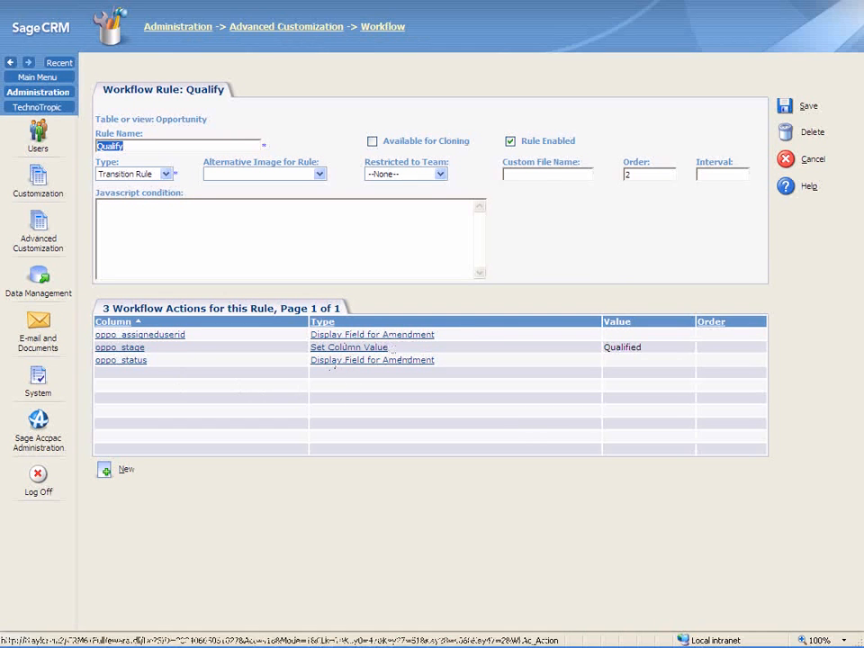
{"action": "left_click", "coordinate": [784, 162]}
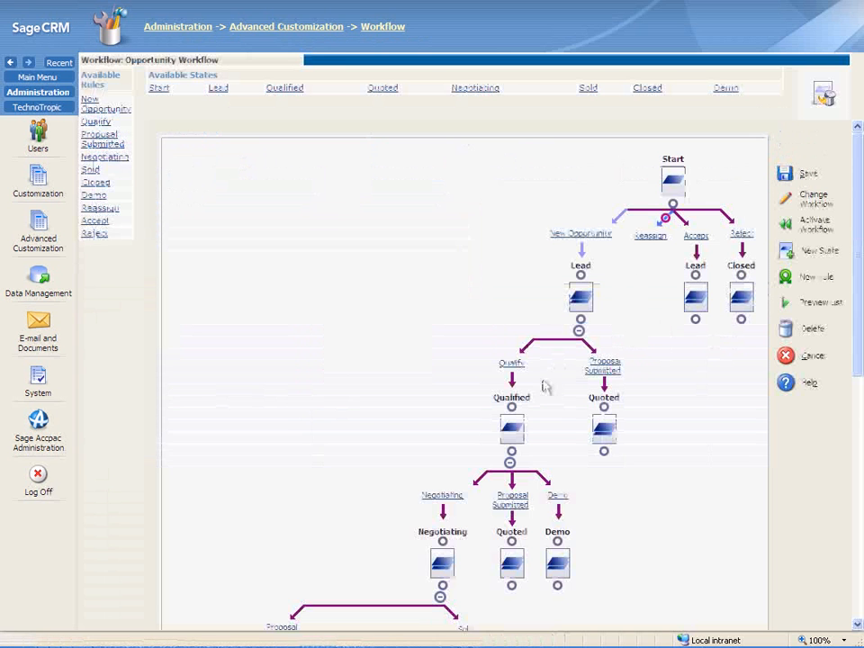
{"action": "left_click", "coordinate": [439, 496]}
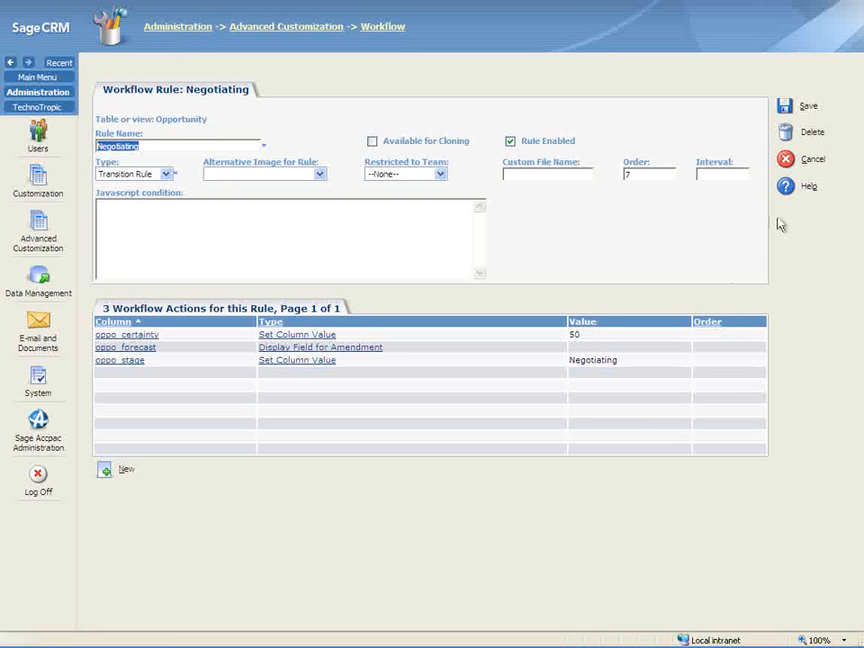
Leave the Negotiating rule without saving, activate the Opportunity Workflow, and return to the Demo of Workflow opportunity in the main menu.
{"action": "left_click", "coordinate": [788, 161]}
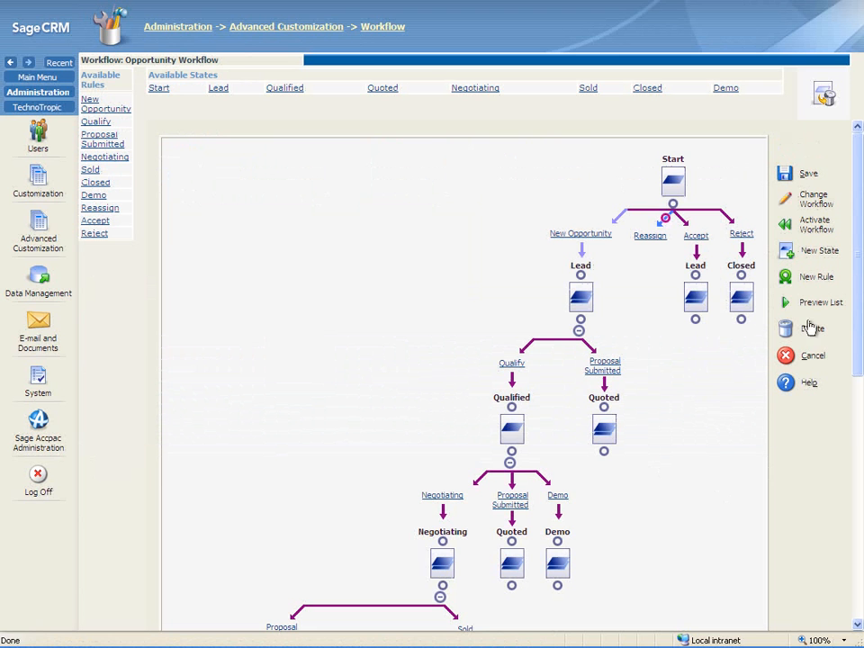
{"action": "left_click", "coordinate": [788, 229]}
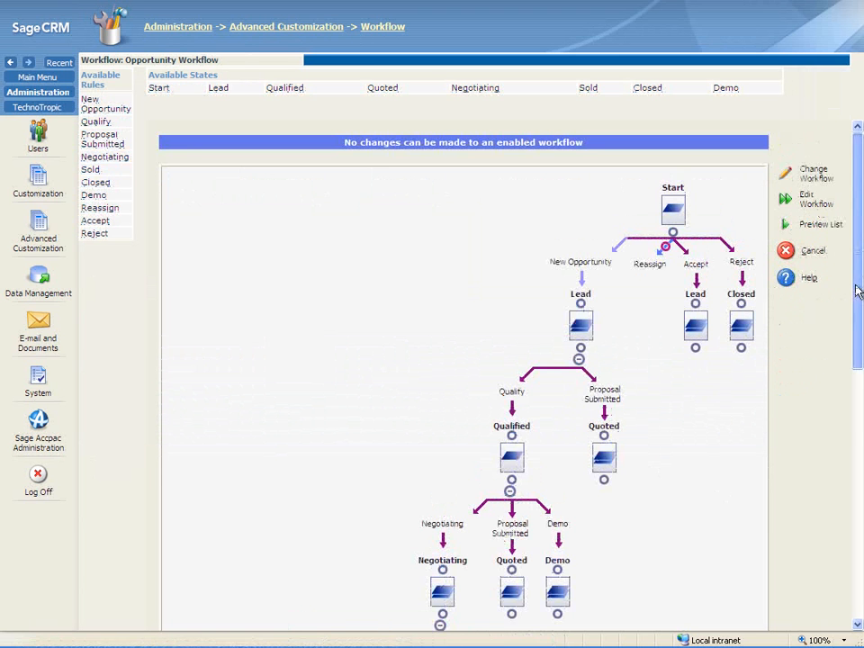
{"action": "left_click_drag", "start_coordinate": [858, 289], "coordinate": [849, 465]}
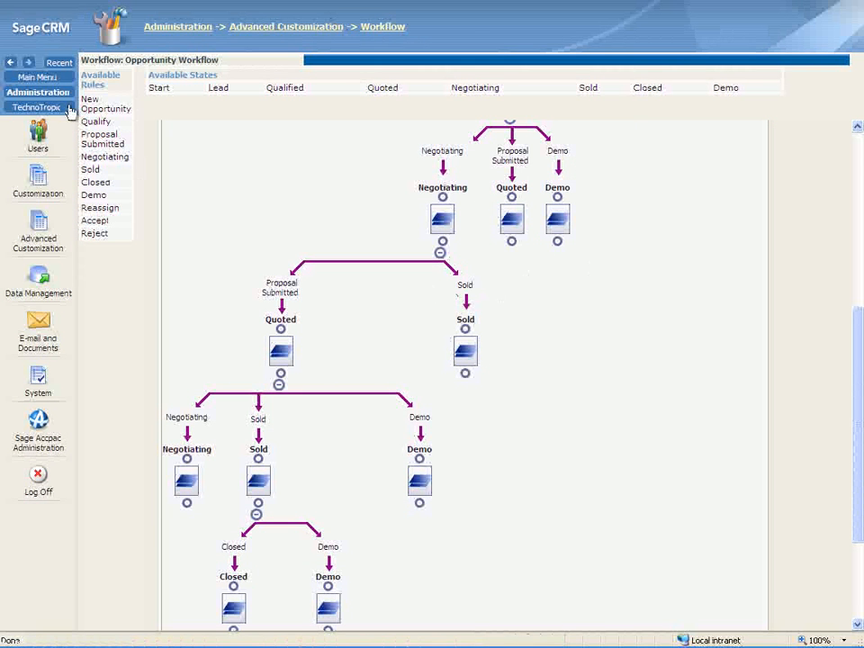
{"action": "left_click", "coordinate": [47, 79]}
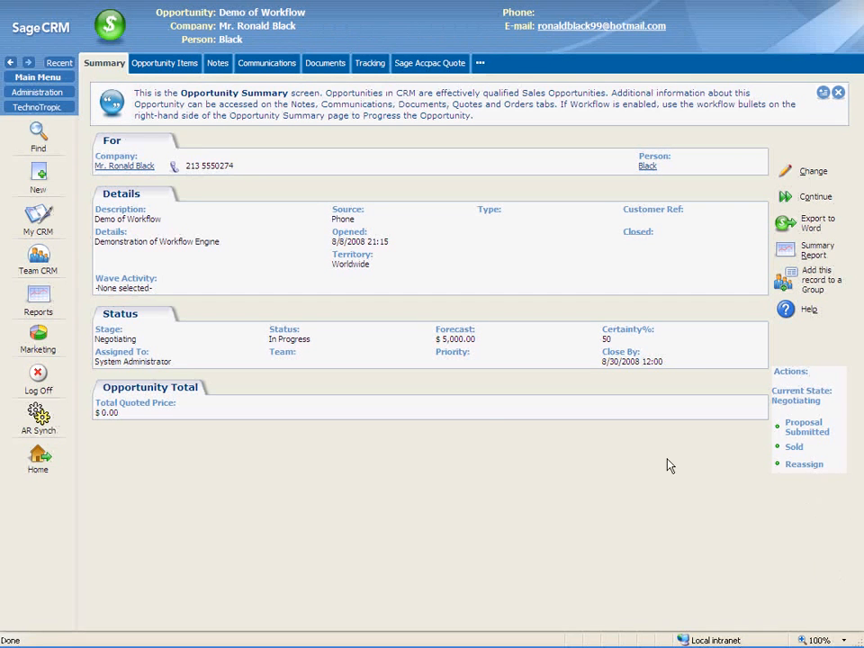
Reopen the Opportunity Workflow from the advanced customization workflows in the administration area and put it into edit mode.
{"action": "left_click", "coordinate": [37, 94]}
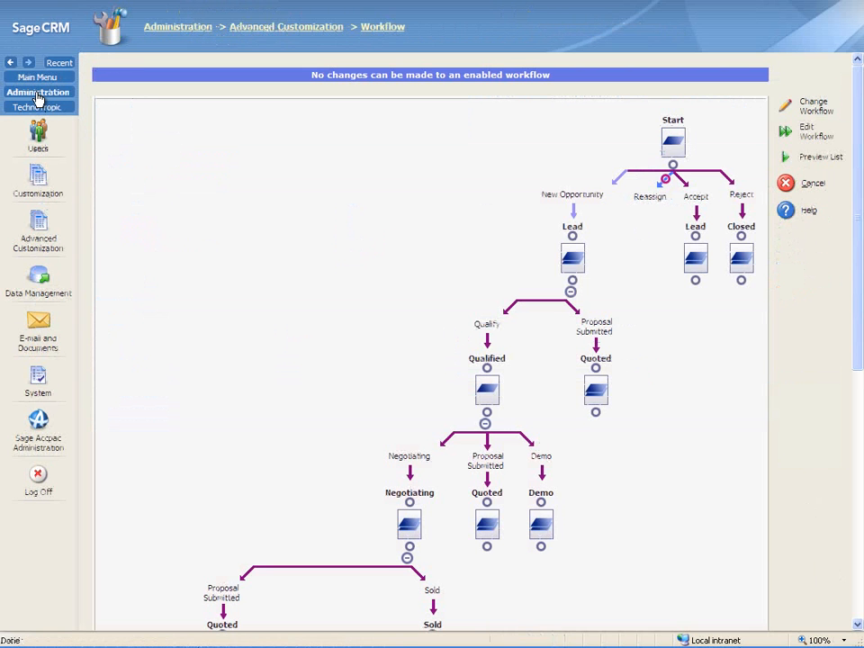
{"action": "left_click", "coordinate": [307, 30]}
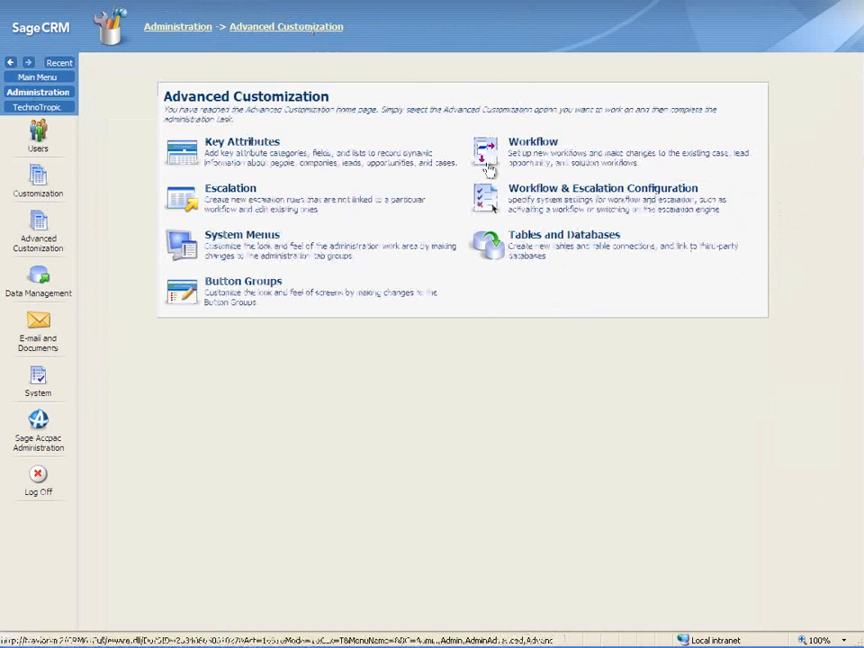
{"action": "left_click", "coordinate": [486, 159]}
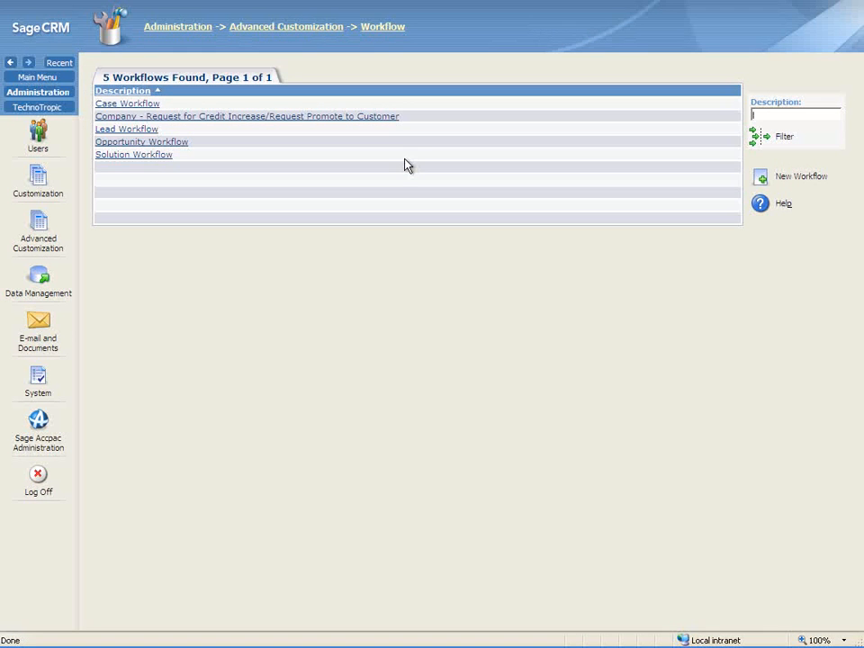
{"action": "left_click", "coordinate": [177, 144]}
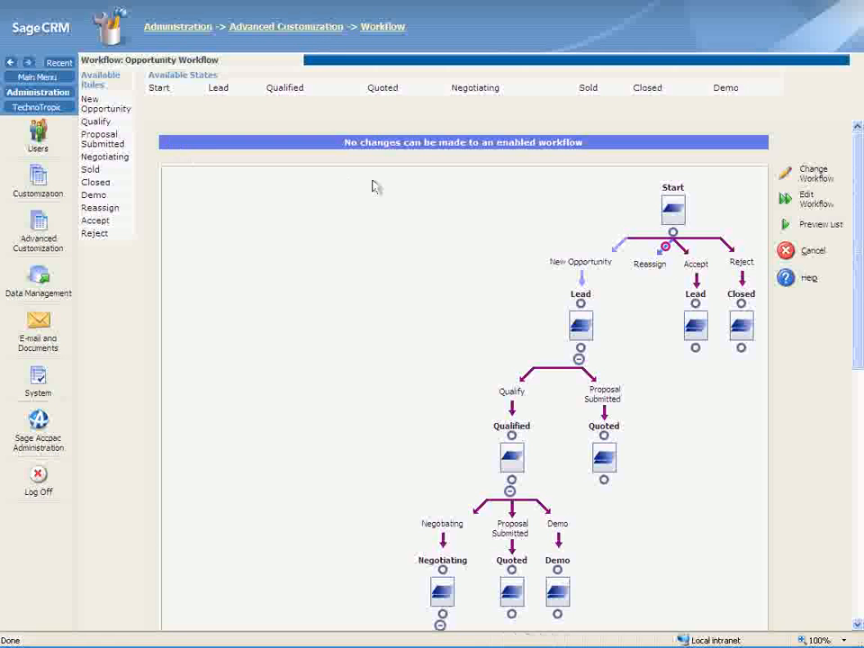
{"action": "left_click", "coordinate": [787, 204]}
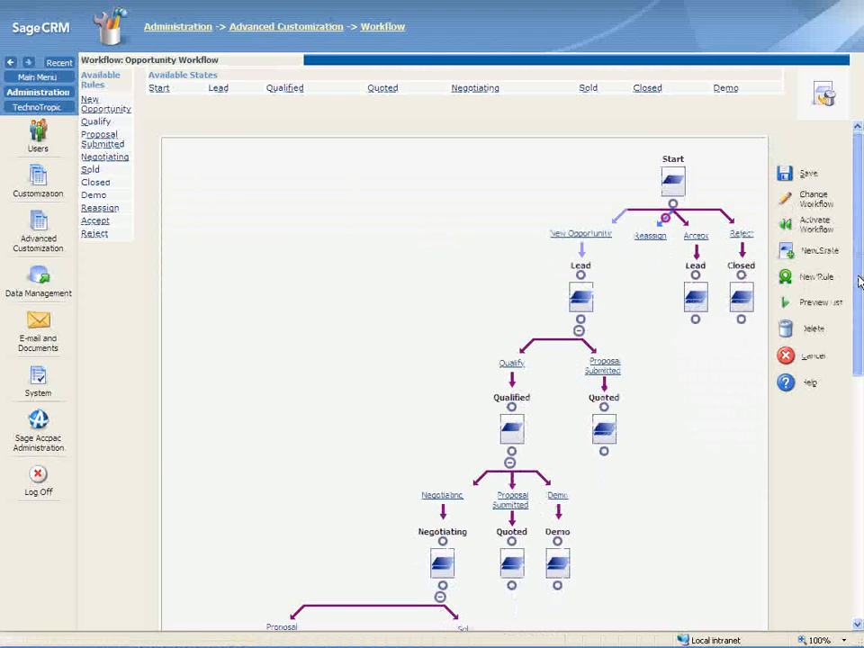
Create an enabled transition rule named Second Demo on the Opportunity table, available for cloning, with the image WorkflowDefault.gif.
{"action": "left_click_drag", "start_coordinate": [859, 282], "coordinate": [857, 449]}
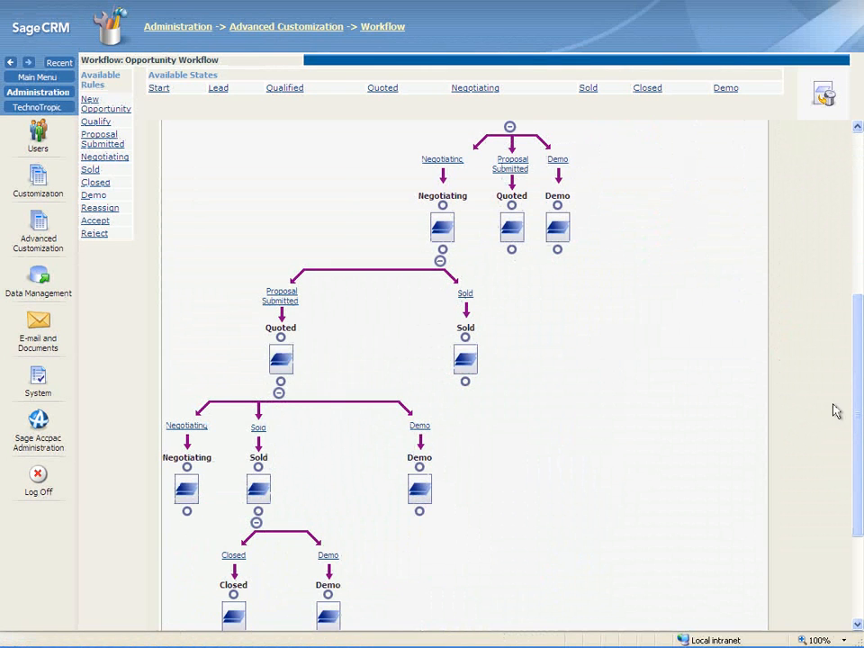
{"action": "left_click_drag", "start_coordinate": [859, 411], "coordinate": [857, 232]}
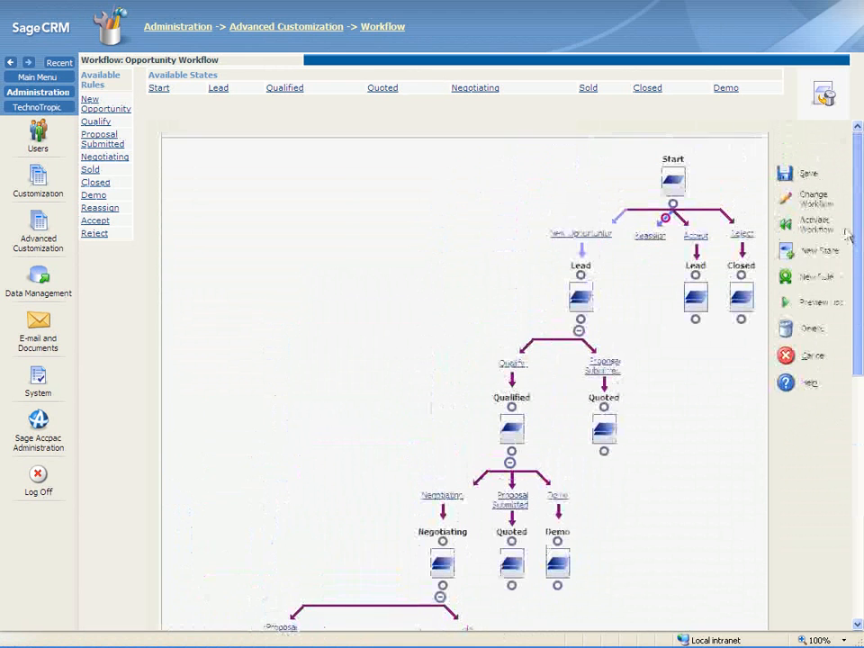
{"action": "left_click", "coordinate": [792, 279]}
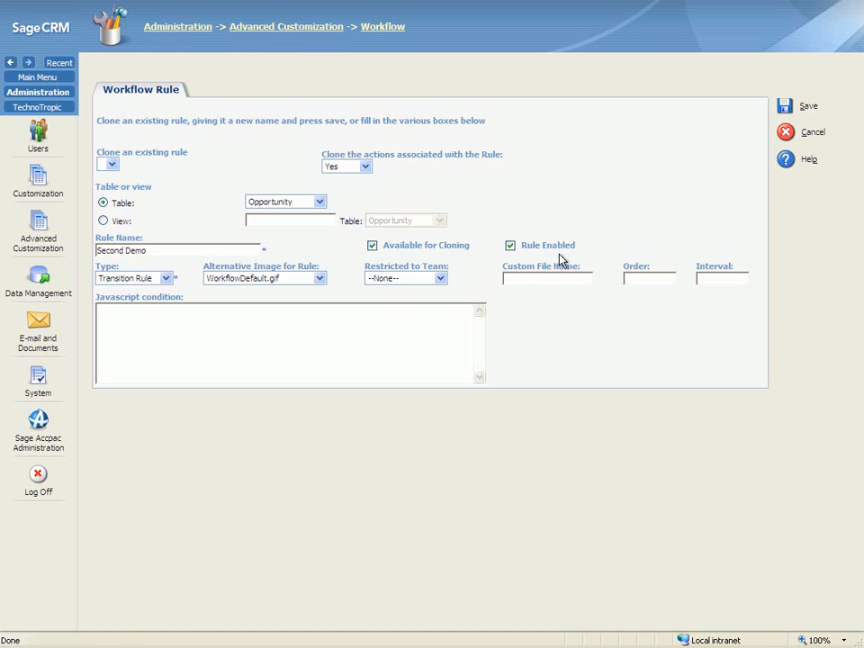
{"action": "left_click", "coordinate": [784, 108]}
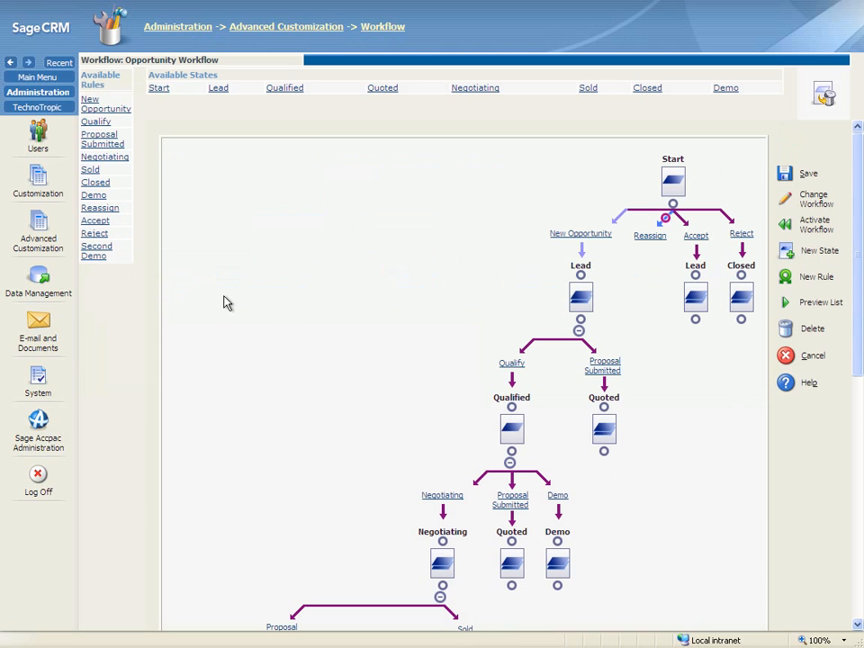
Review the Demo rule's workflow actions, leave it without saving, and open the Second Demo rule.
{"action": "left_click", "coordinate": [558, 496]}
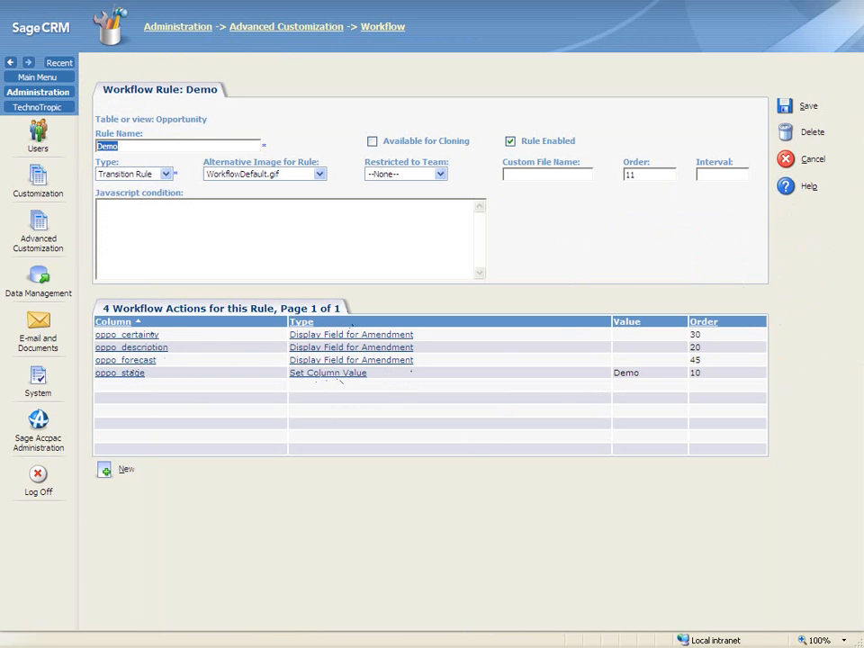
{"action": "left_click", "coordinate": [787, 162]}
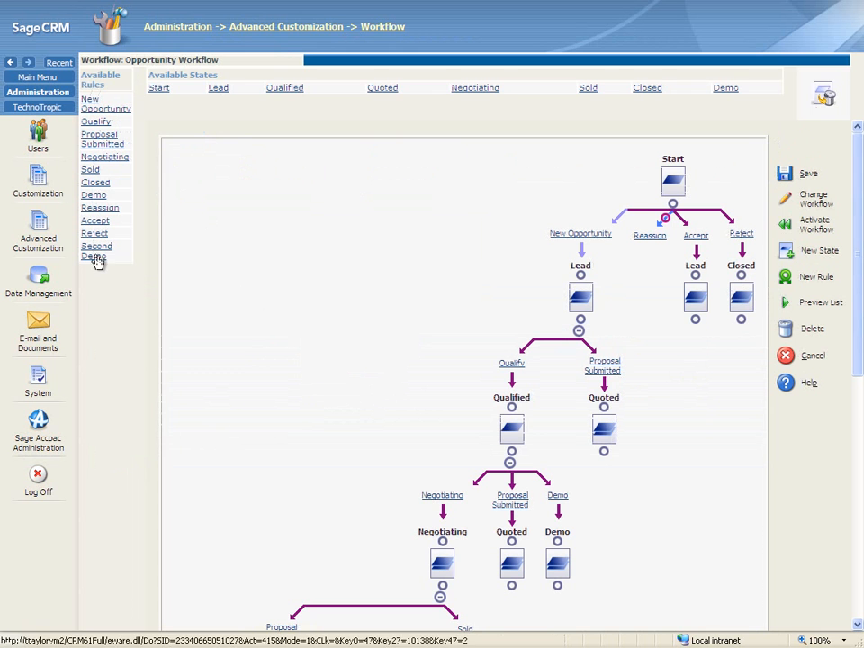
{"action": "left_click", "coordinate": [95, 256]}
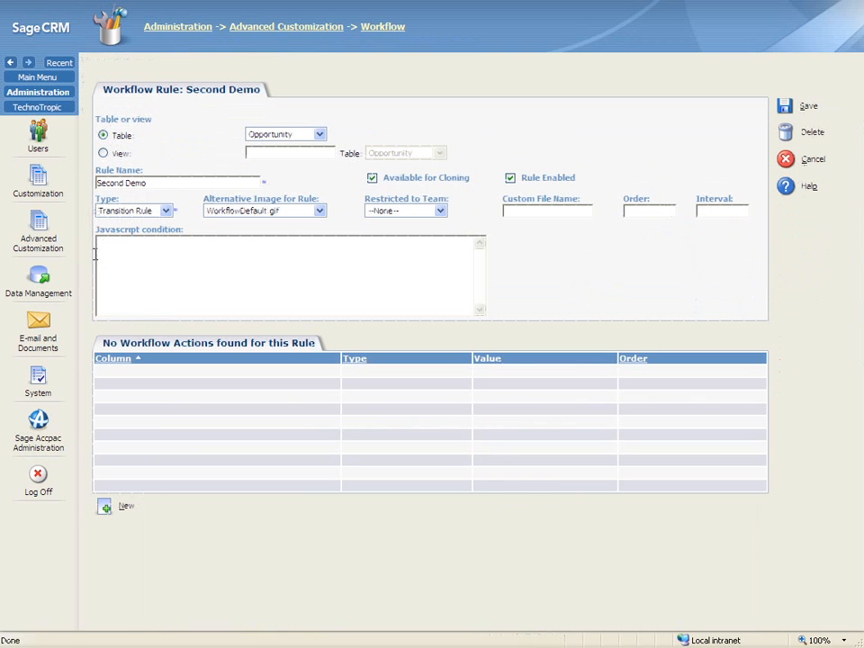
Add a Set Column Value action to the Second Demo rule that sets oppo_certainty to 50 with the Read Only attribute.
{"action": "left_click", "coordinate": [104, 509]}
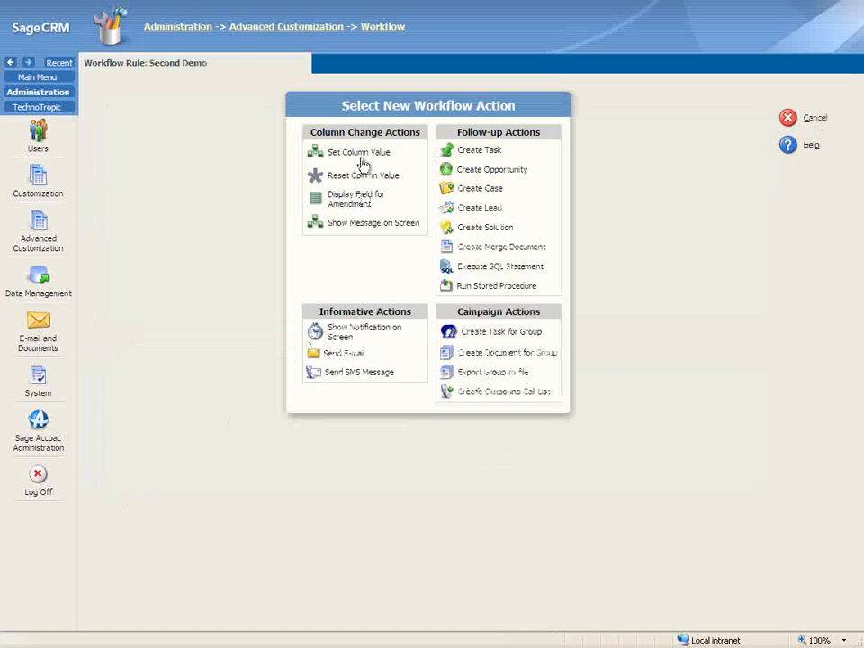
{"action": "left_click", "coordinate": [361, 157]}
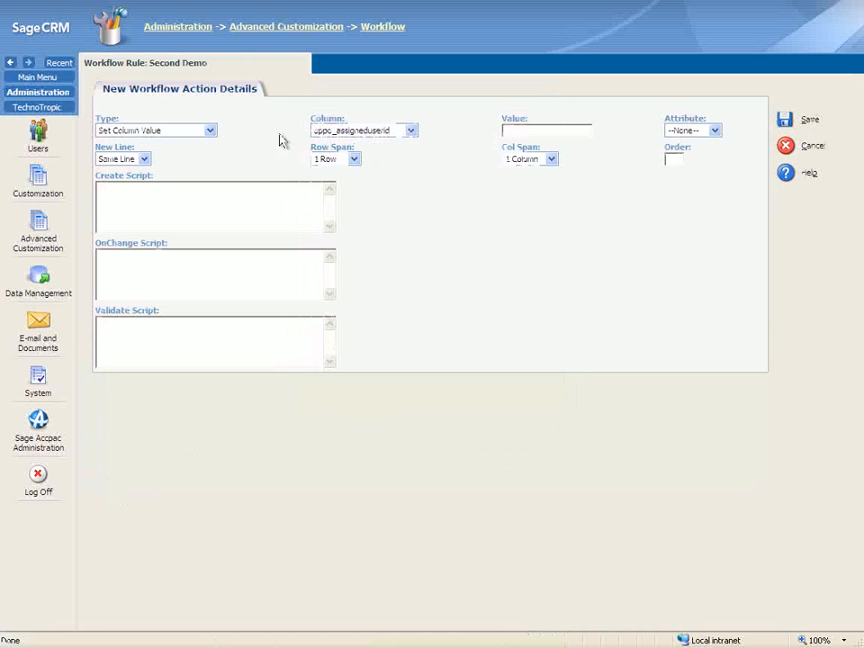
{"action": "left_click", "coordinate": [362, 133]}
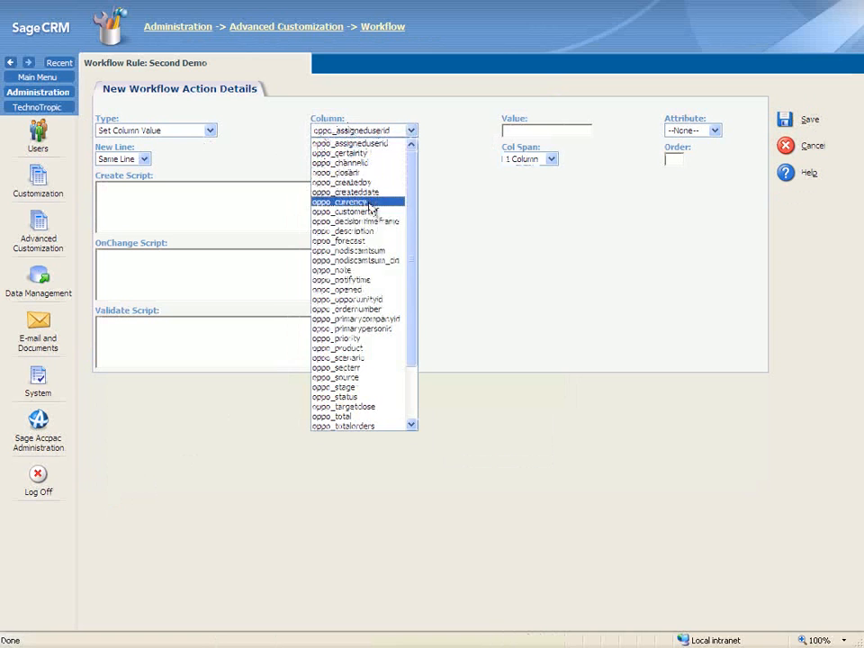
{"action": "left_click", "coordinate": [370, 155]}
{"action": "left_click", "coordinate": [514, 131]}
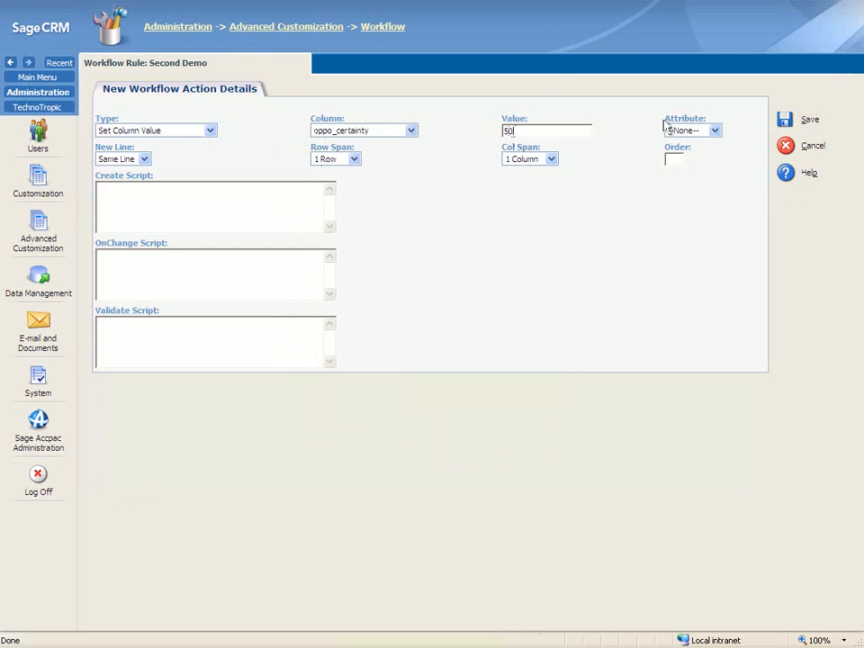
{"action": "left_click", "coordinate": [689, 132]}
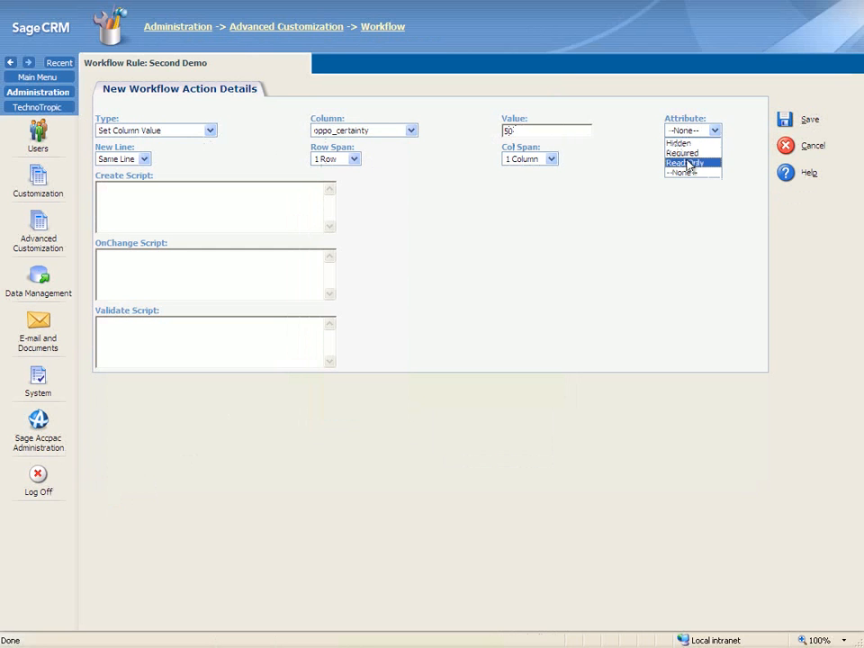
{"action": "left_click", "coordinate": [689, 163]}
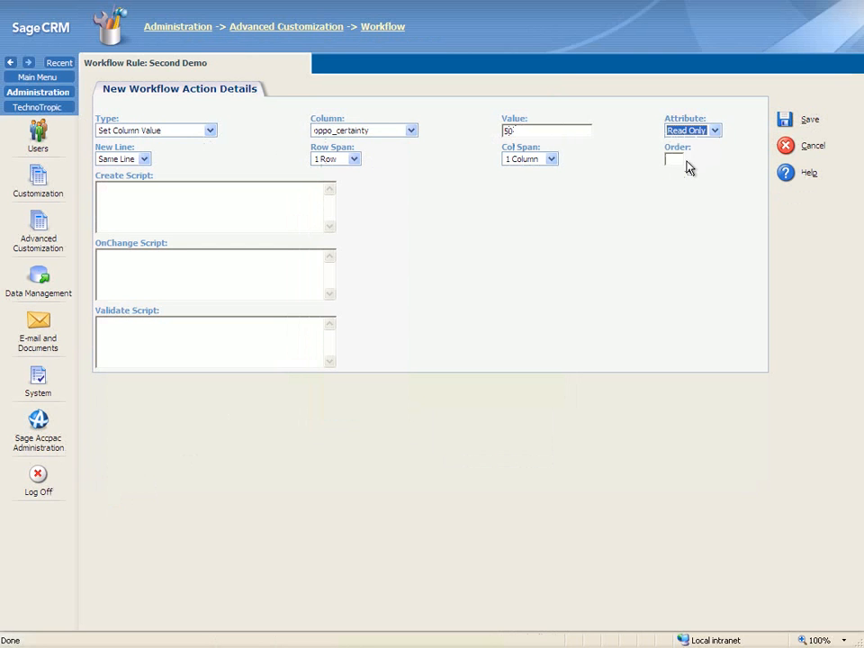
{"action": "left_click", "coordinate": [784, 124]}
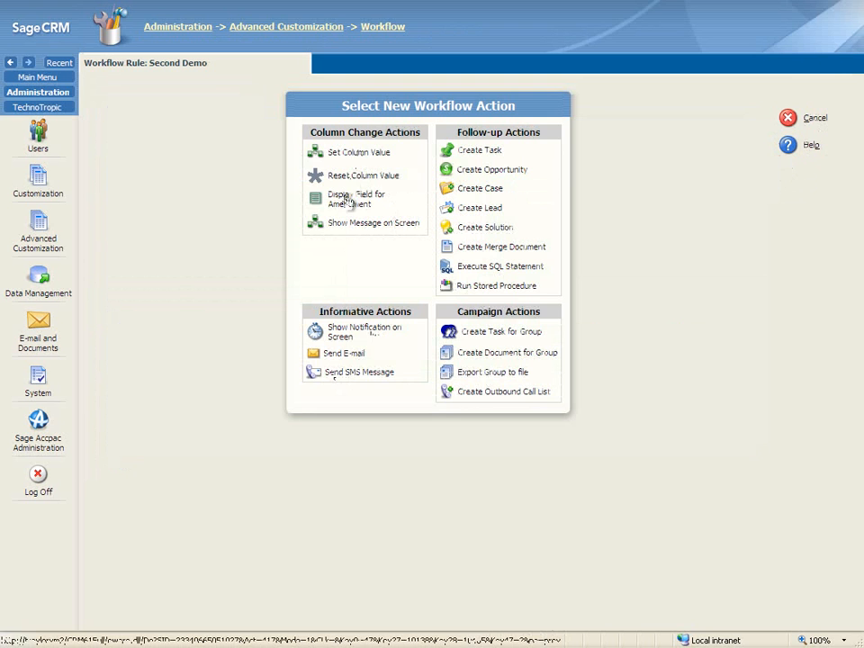
Add a Display Field for Amendment action for oppo_description with the Required attribute to the Second Demo rule.
{"action": "left_click", "coordinate": [345, 201]}
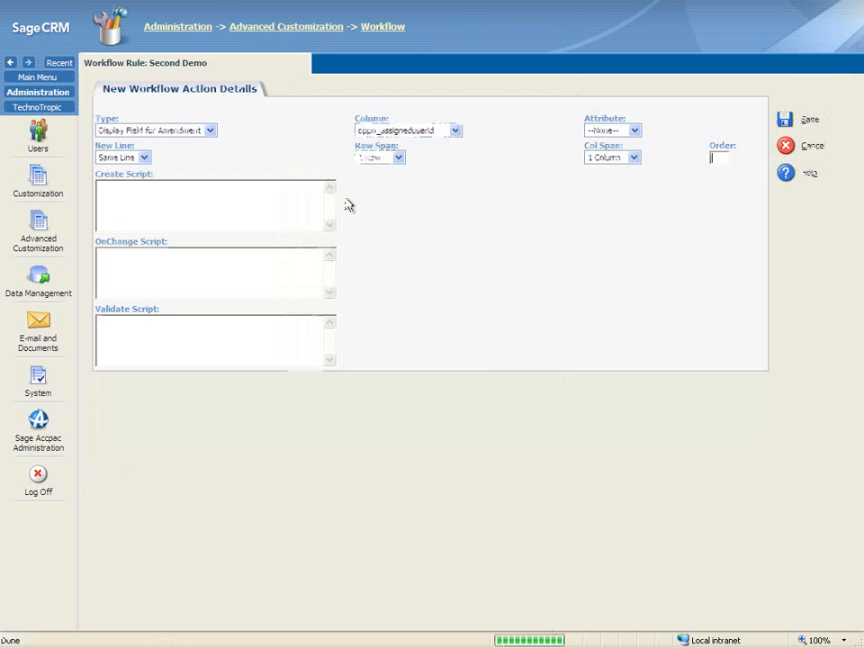
{"action": "left_click", "coordinate": [181, 131]}
{"action": "left_click", "coordinate": [180, 133]}
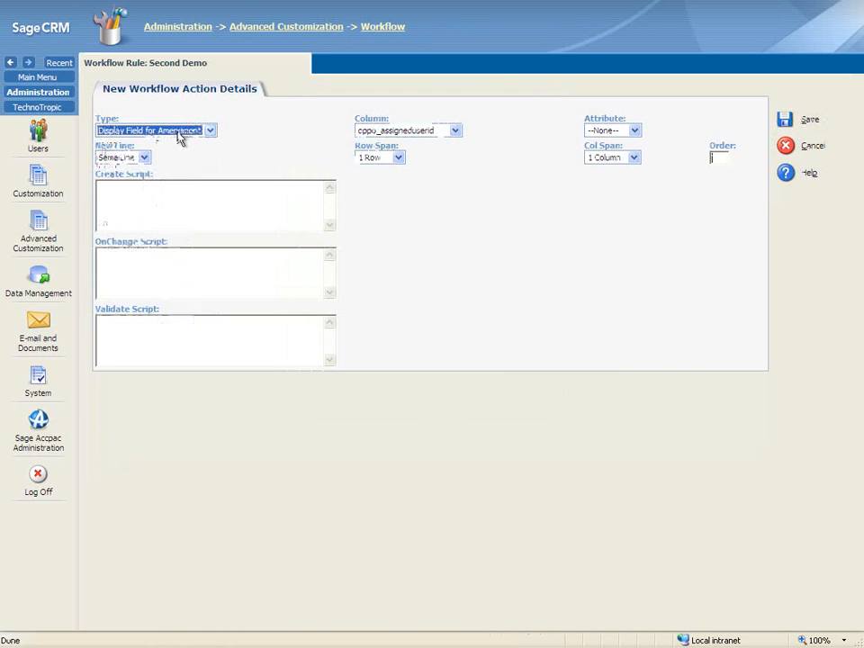
{"action": "left_click", "coordinate": [401, 133]}
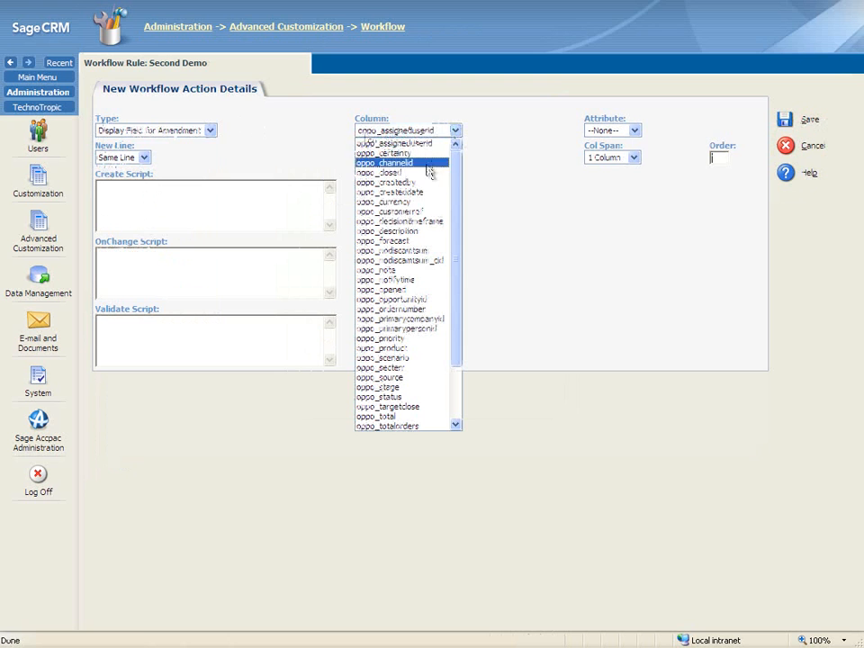
{"action": "left_click", "coordinate": [419, 232]}
{"action": "left_click", "coordinate": [634, 131]}
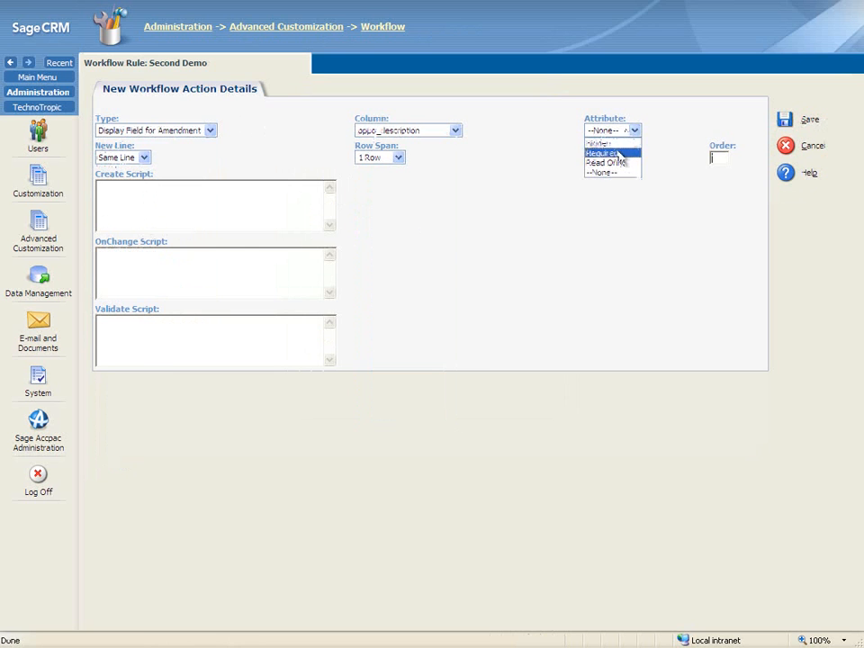
{"action": "left_click", "coordinate": [616, 150]}
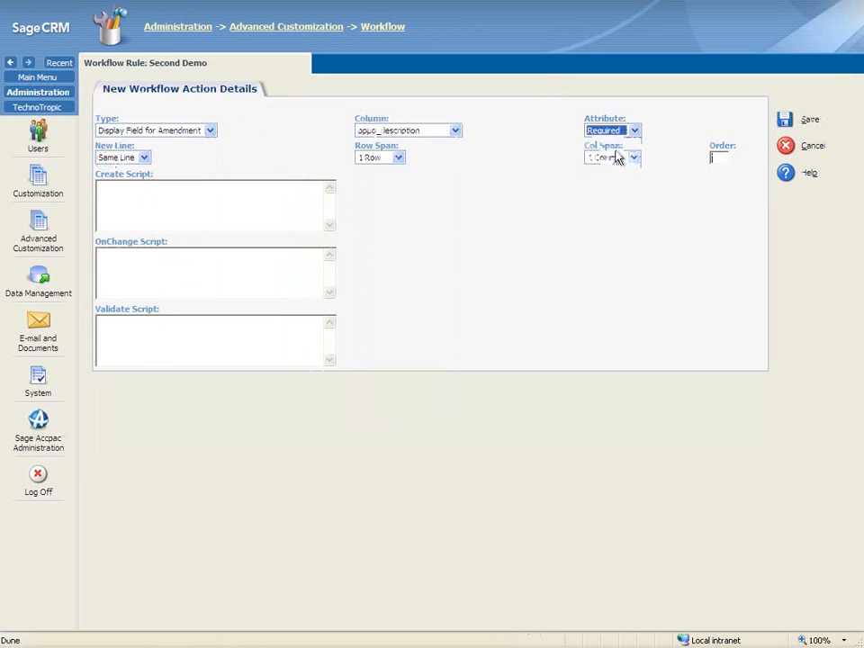
{"action": "left_click", "coordinate": [785, 120]}
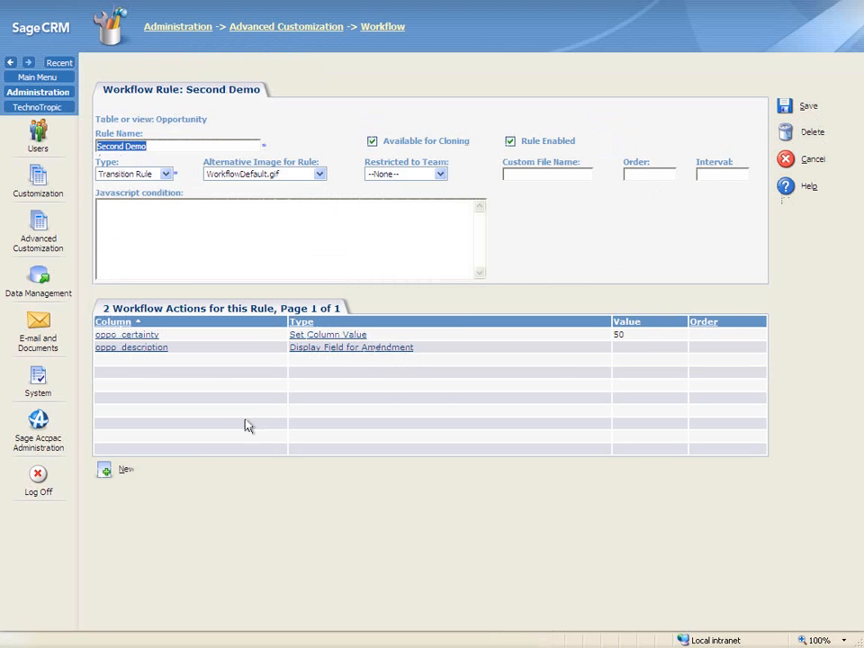
Add a Display Field for Amendment action for oppo_forecast with the Required attribute to the Second Demo rule.
{"action": "left_click", "coordinate": [108, 474]}
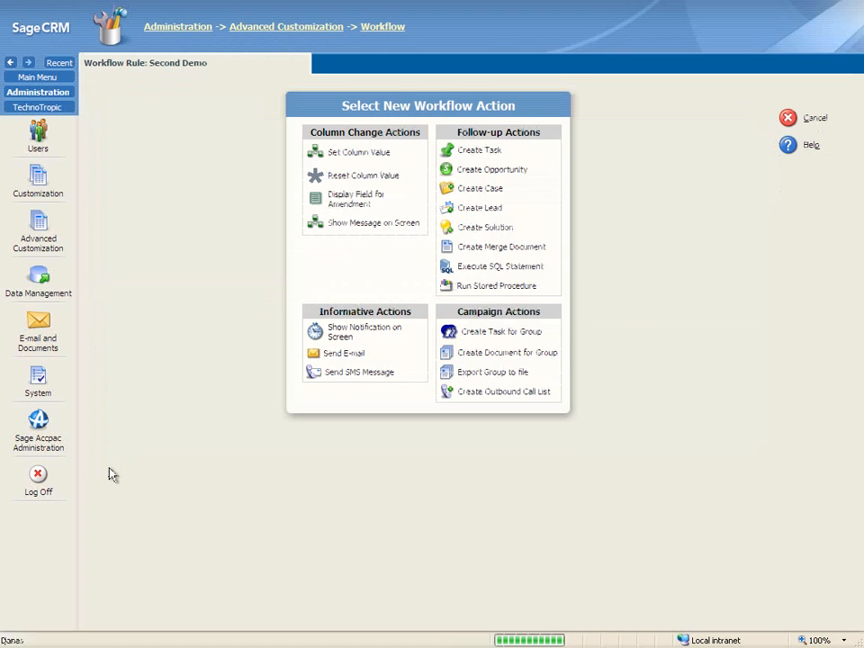
{"action": "left_click", "coordinate": [342, 208]}
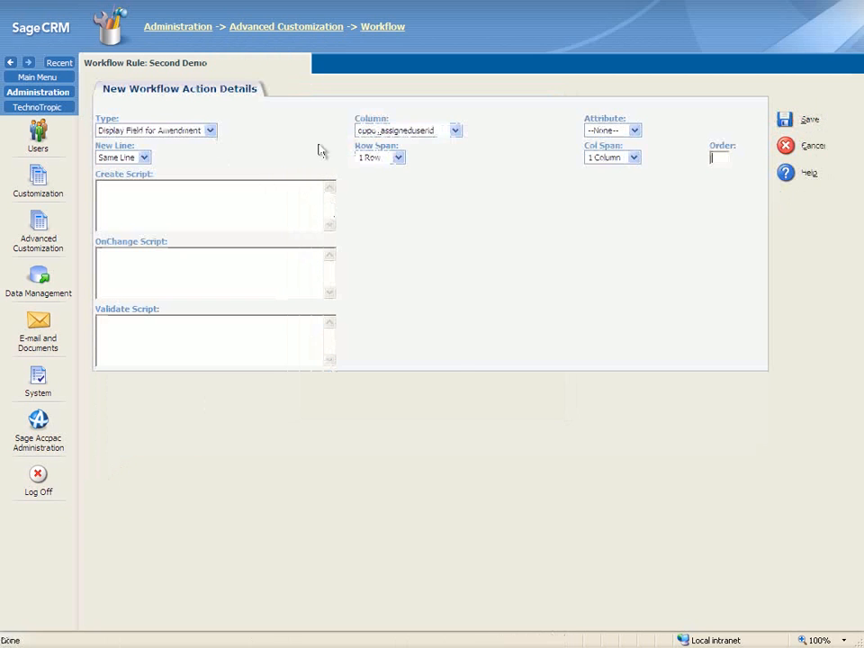
{"action": "left_click", "coordinate": [410, 131]}
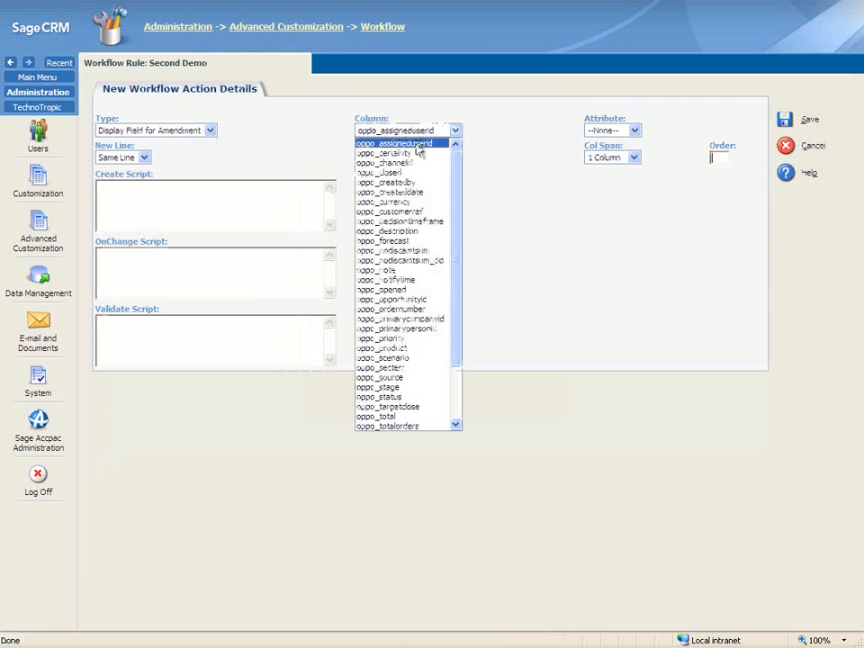
{"action": "left_click", "coordinate": [405, 242]}
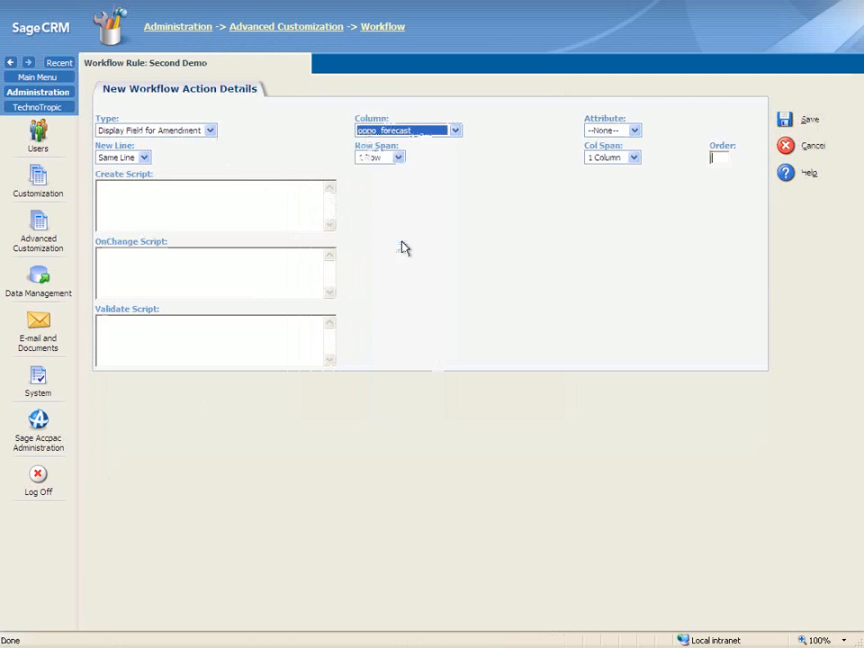
{"action": "left_click", "coordinate": [619, 133]}
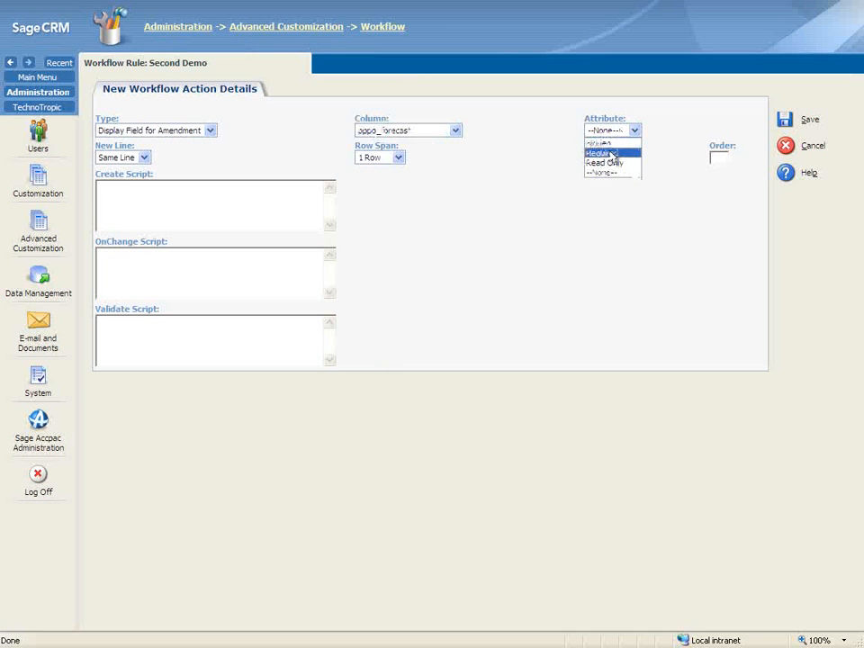
{"action": "left_click", "coordinate": [605, 154]}
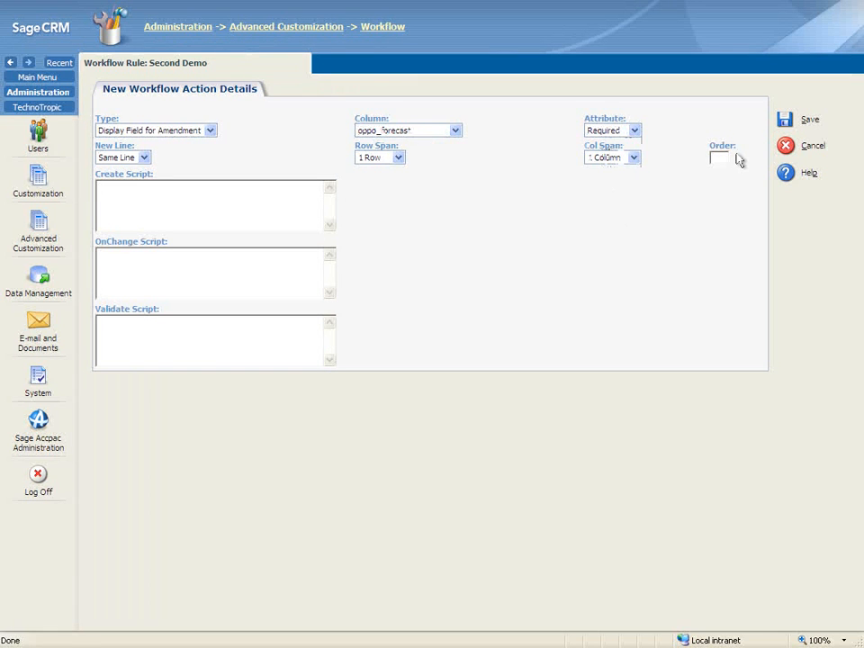
{"action": "left_click", "coordinate": [785, 120]}
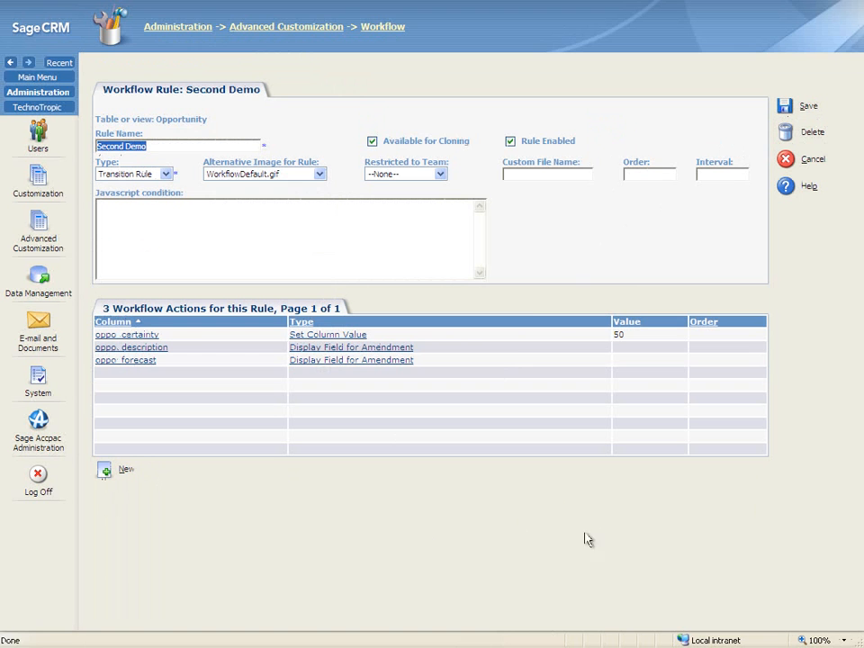
Add a Display Field for Amendment action for oppo_stage with the Required attribute, and save the Second Demo rule.
{"action": "left_click", "coordinate": [105, 478]}
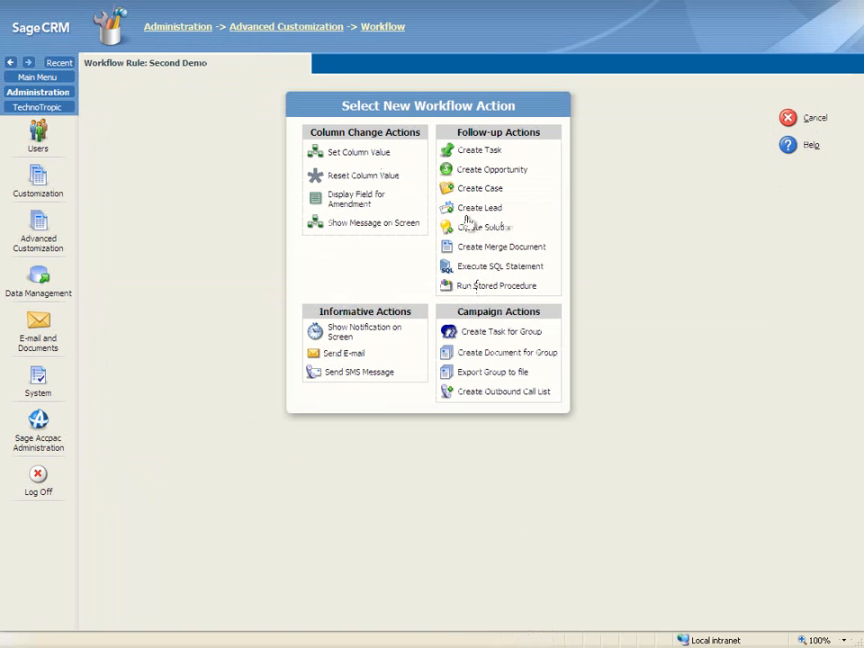
{"action": "left_click", "coordinate": [354, 199]}
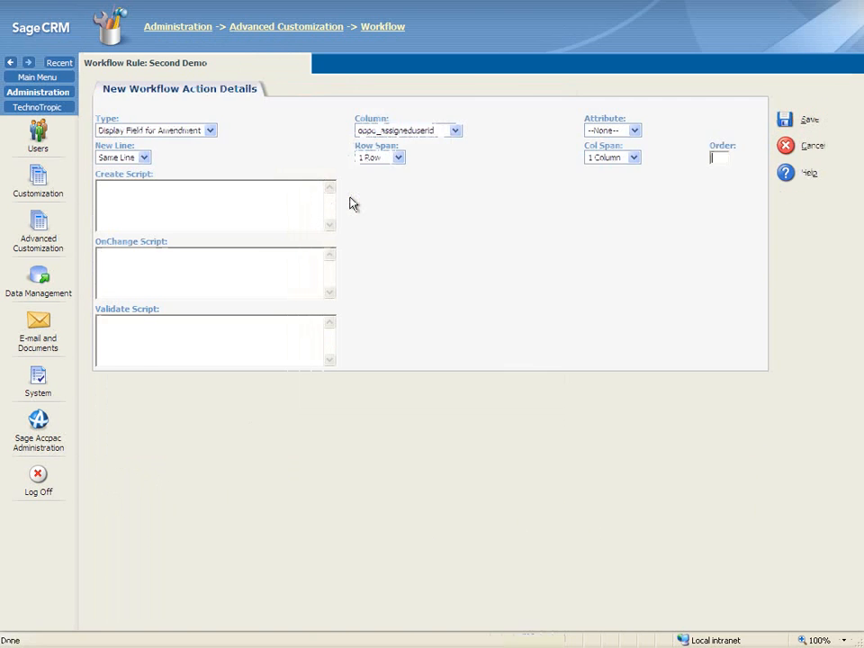
{"action": "left_click", "coordinate": [209, 131]}
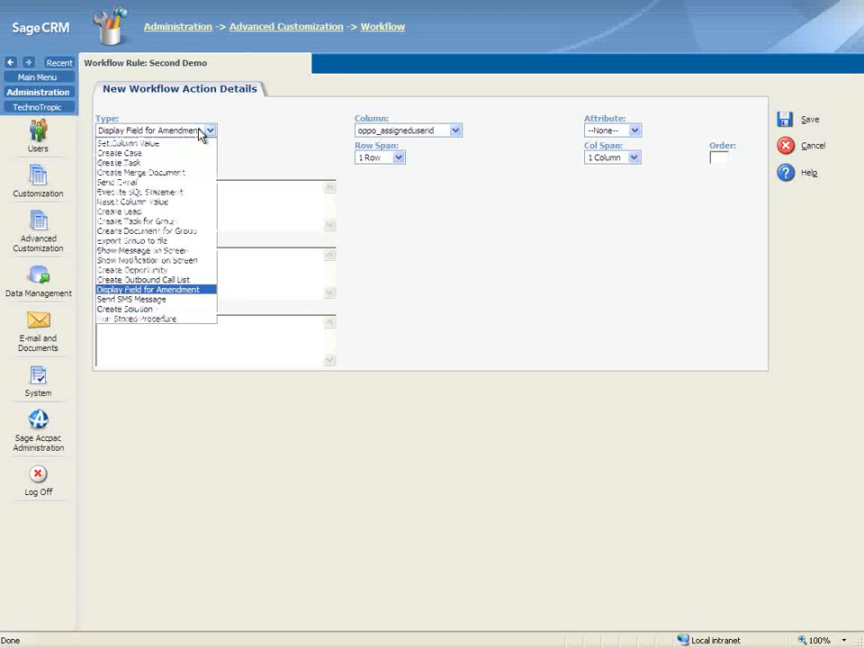
{"action": "left_click", "coordinate": [160, 291]}
{"action": "left_click", "coordinate": [440, 133]}
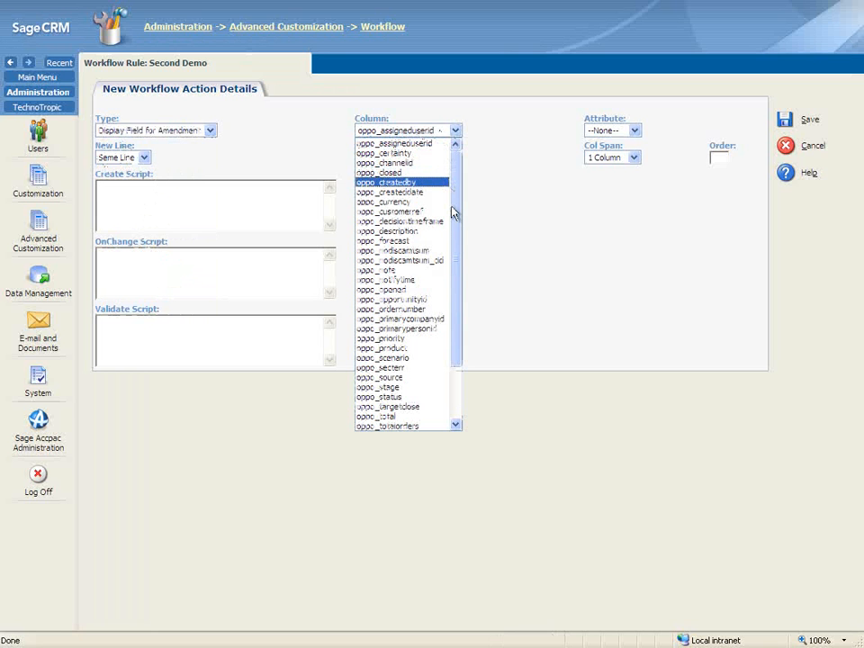
{"action": "scroll", "coordinate": [458, 236], "scroll_direction": "down", "scroll_amount": 2}
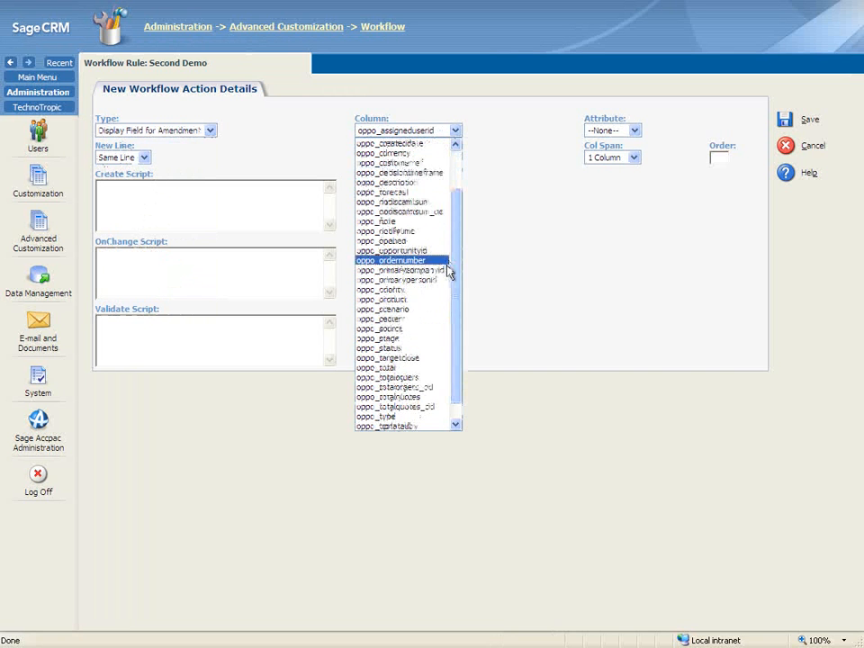
{"action": "left_click", "coordinate": [414, 339]}
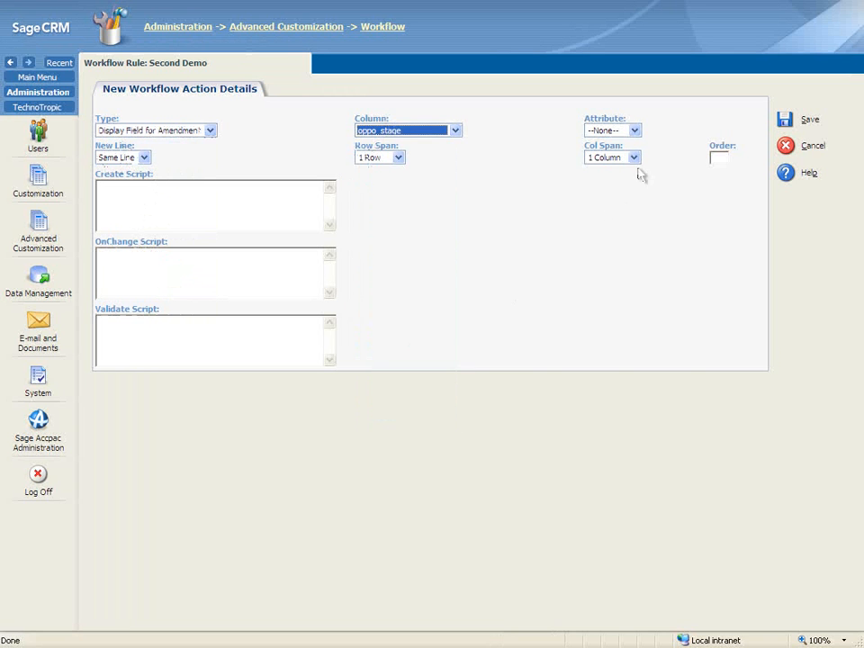
{"action": "left_click", "coordinate": [620, 132]}
{"action": "left_click", "coordinate": [615, 157]}
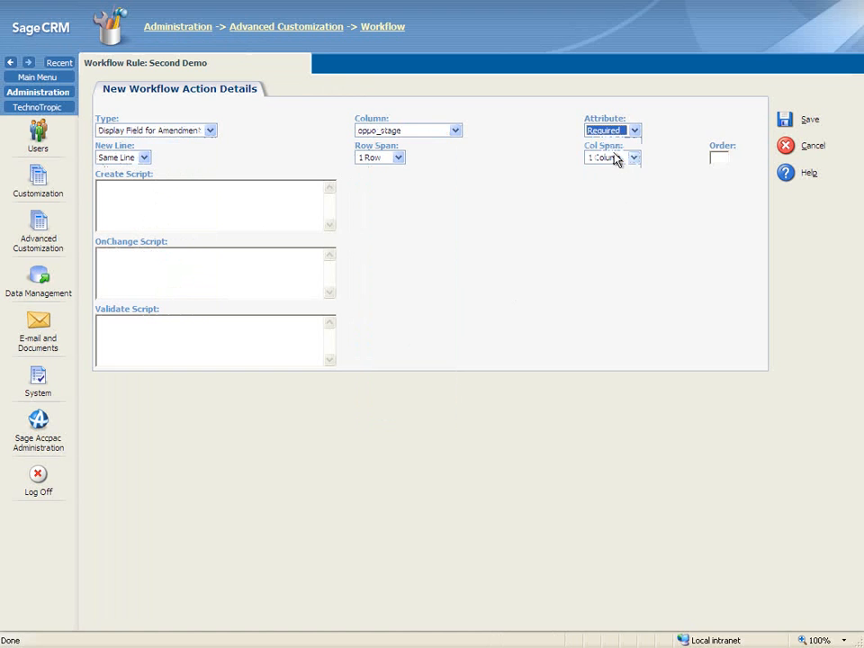
{"action": "left_click", "coordinate": [784, 120]}
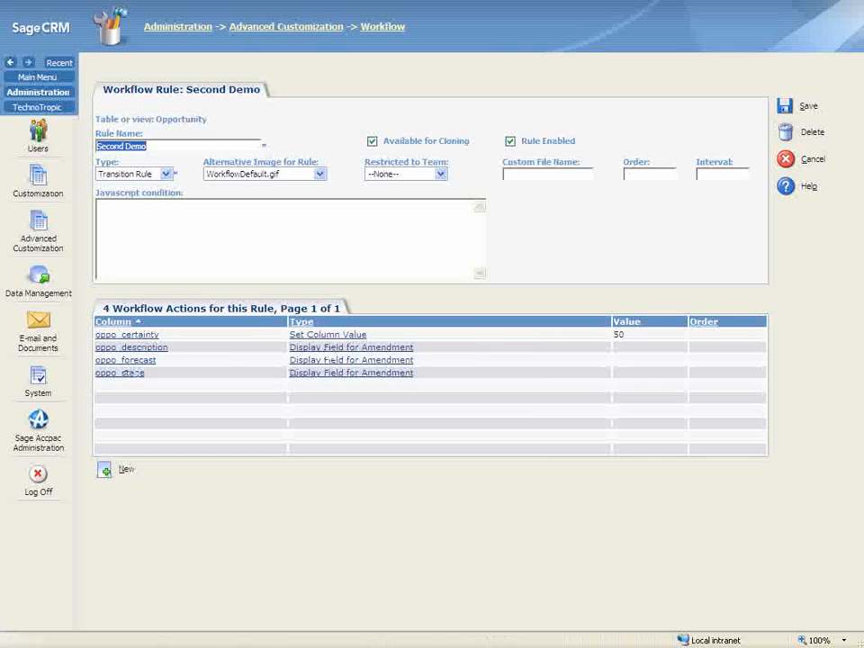
{"action": "left_click", "coordinate": [786, 108]}
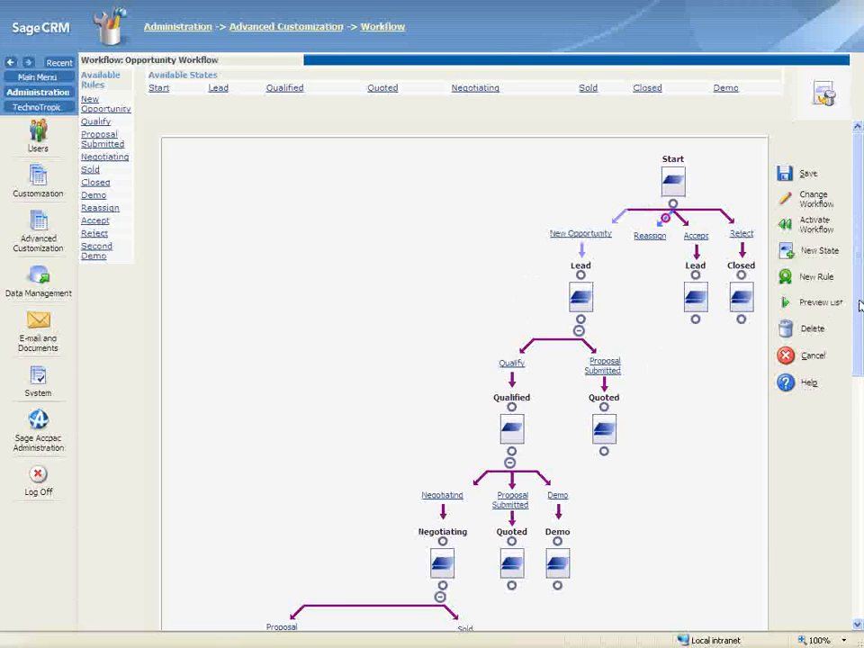
Attach the Second Demo rule to the Negotiating state that follows Qualified in the workflow diagram, with Demo as its resulting state.
{"action": "left_click_drag", "start_coordinate": [860, 306], "coordinate": [849, 494]}
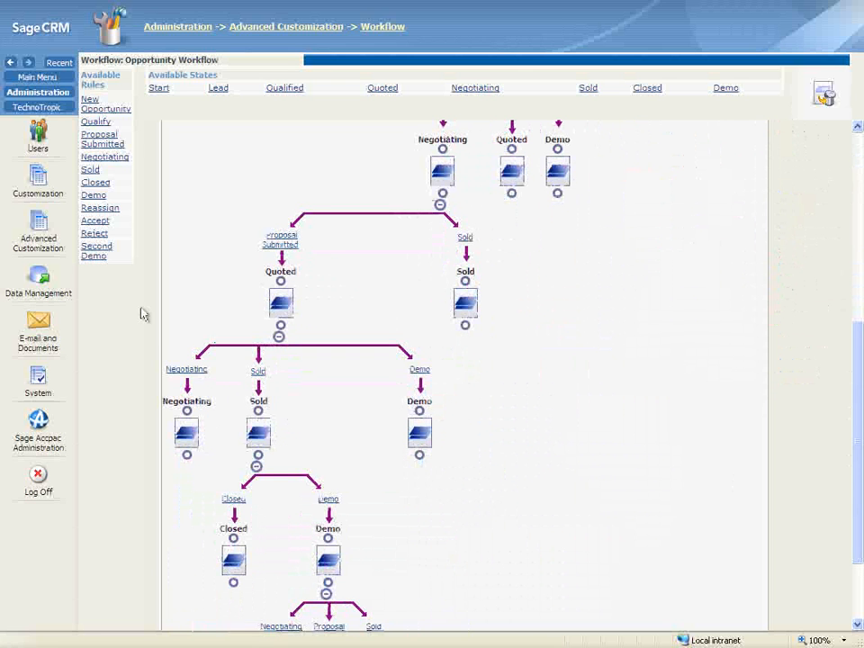
{"action": "left_click", "coordinate": [96, 251]}
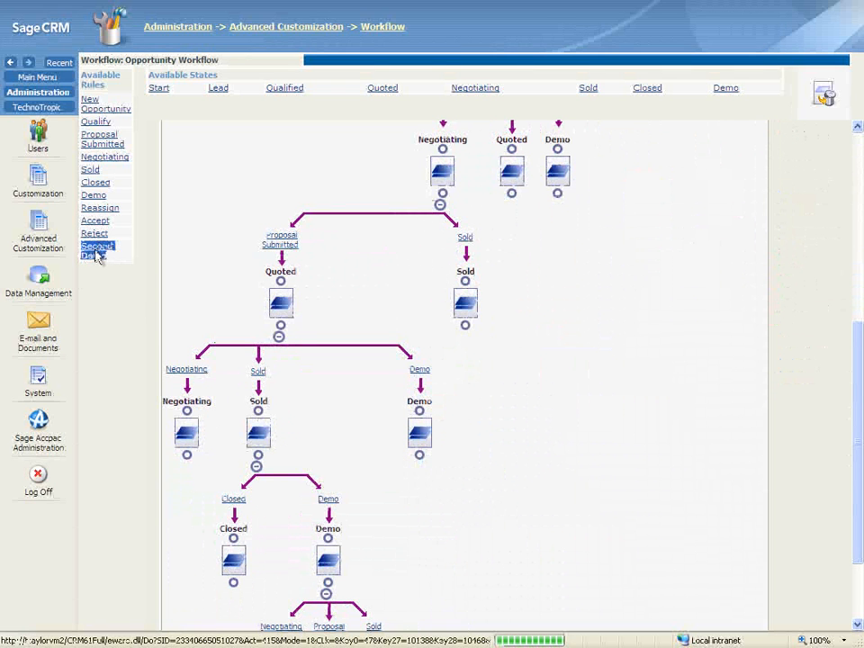
{"action": "left_click_drag", "start_coordinate": [93, 254], "coordinate": [445, 200]}
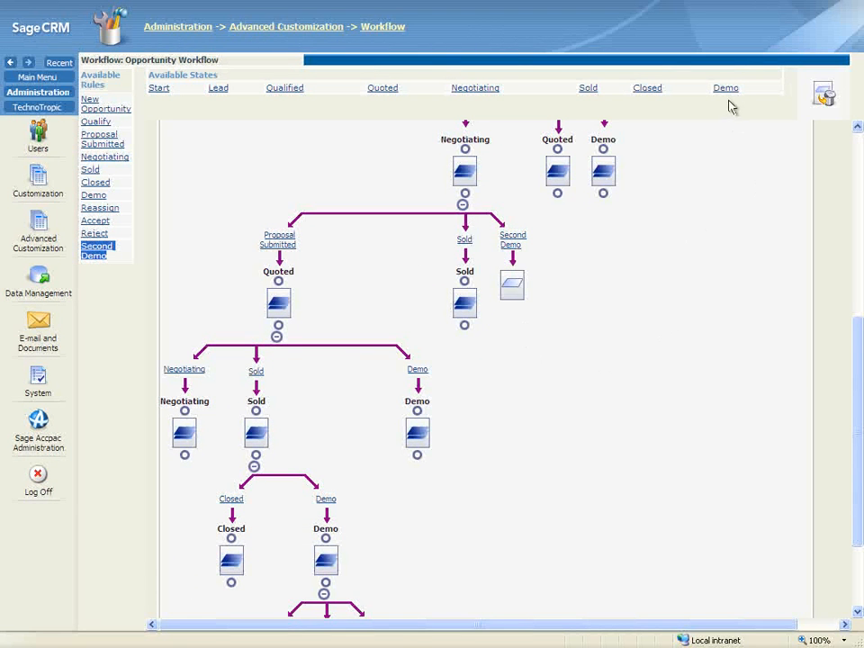
{"action": "left_click_drag", "start_coordinate": [728, 93], "coordinate": [510, 286]}
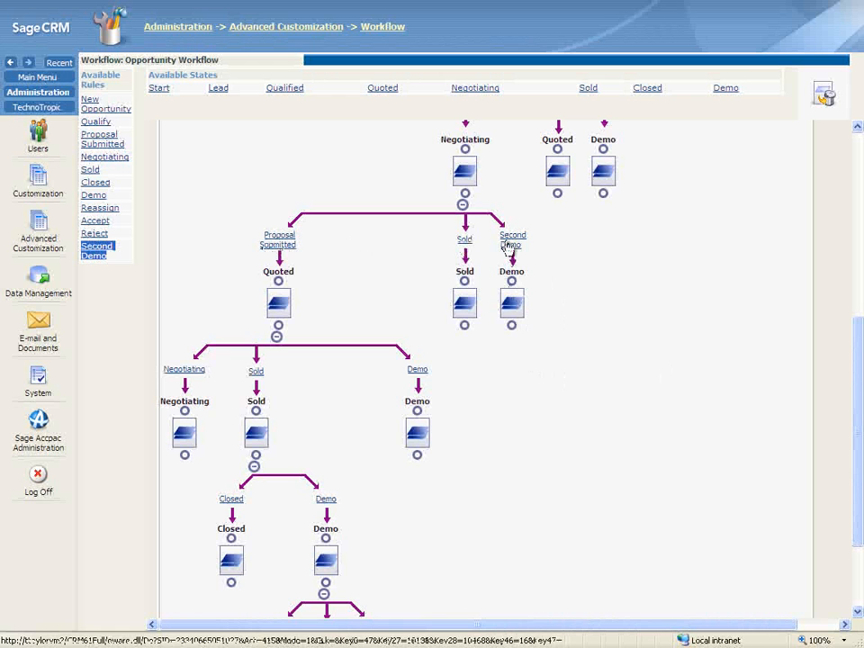
Save the Opportunity Workflow and activate it.
{"action": "left_click_drag", "start_coordinate": [858, 366], "coordinate": [851, 258]}
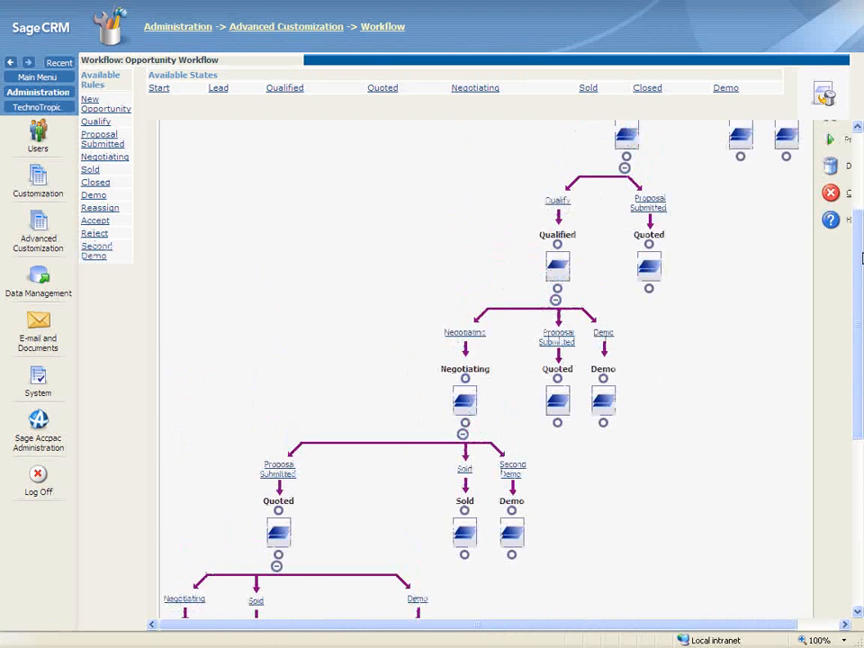
{"action": "left_click_drag", "start_coordinate": [855, 216], "coordinate": [855, 110]}
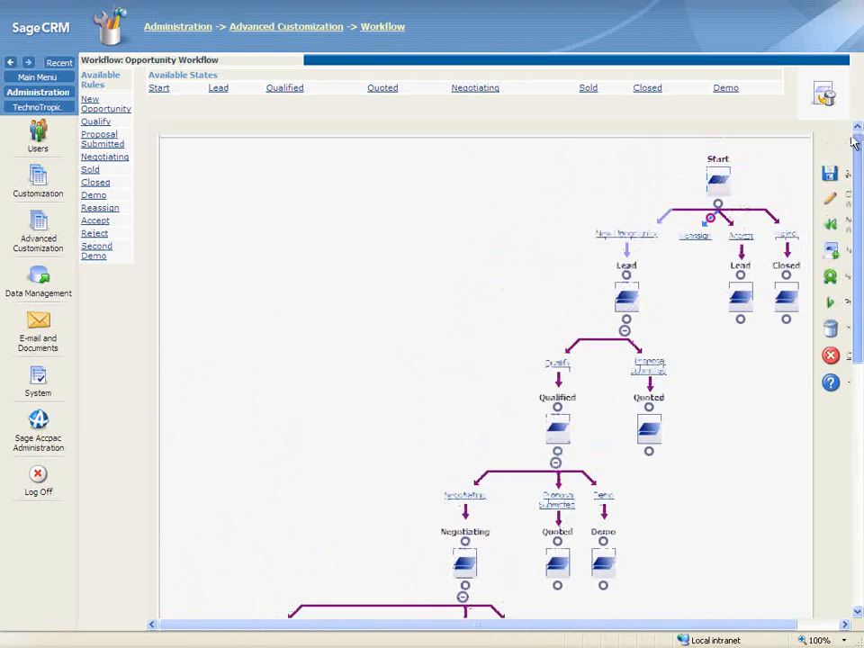
{"action": "left_click", "coordinate": [829, 174]}
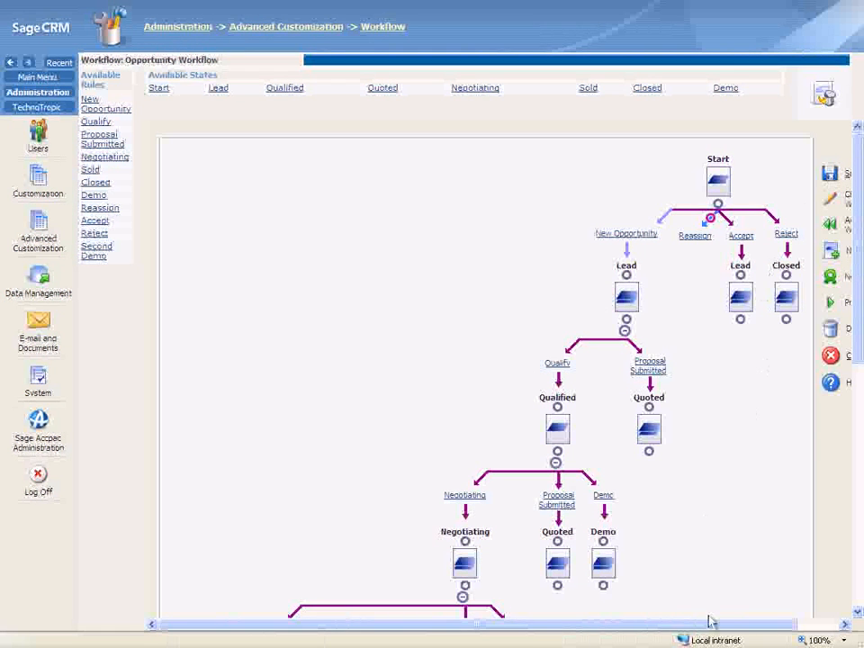
{"action": "left_click_drag", "start_coordinate": [726, 630], "coordinate": [827, 628]}
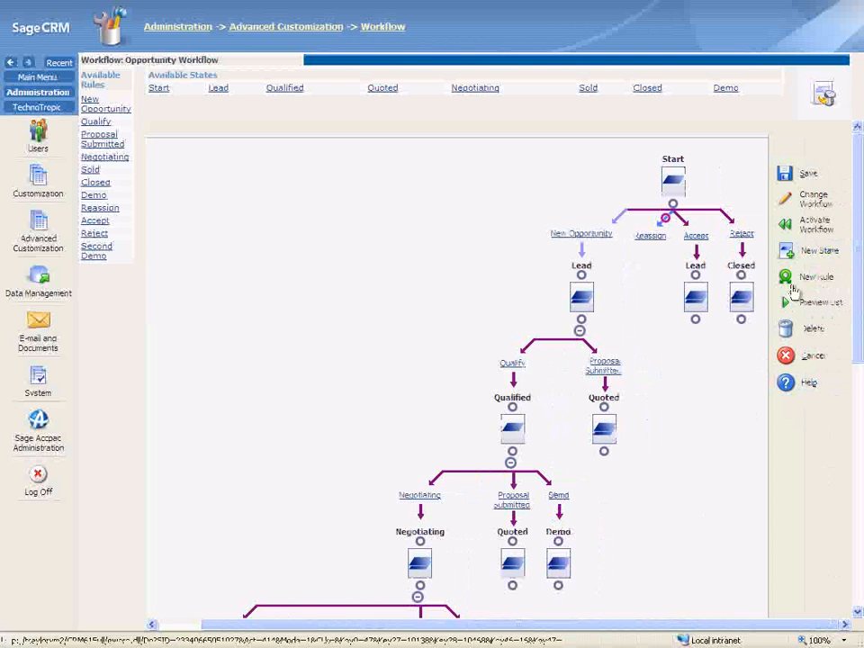
{"action": "left_click", "coordinate": [788, 227]}
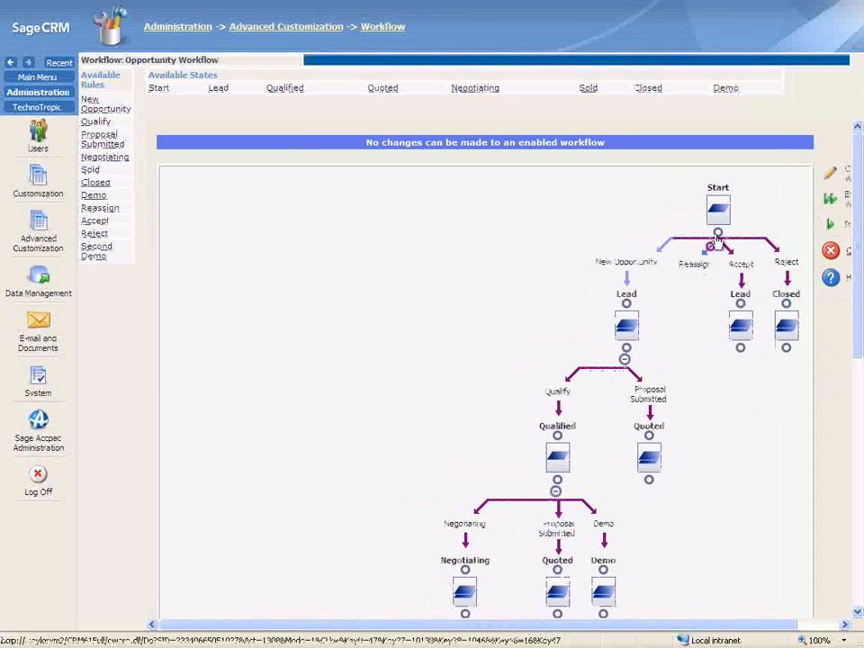
Return to the Demo of Workflow opportunity and progress it with the Second Demo action, setting the stage to Demo.
{"action": "left_click", "coordinate": [36, 77]}
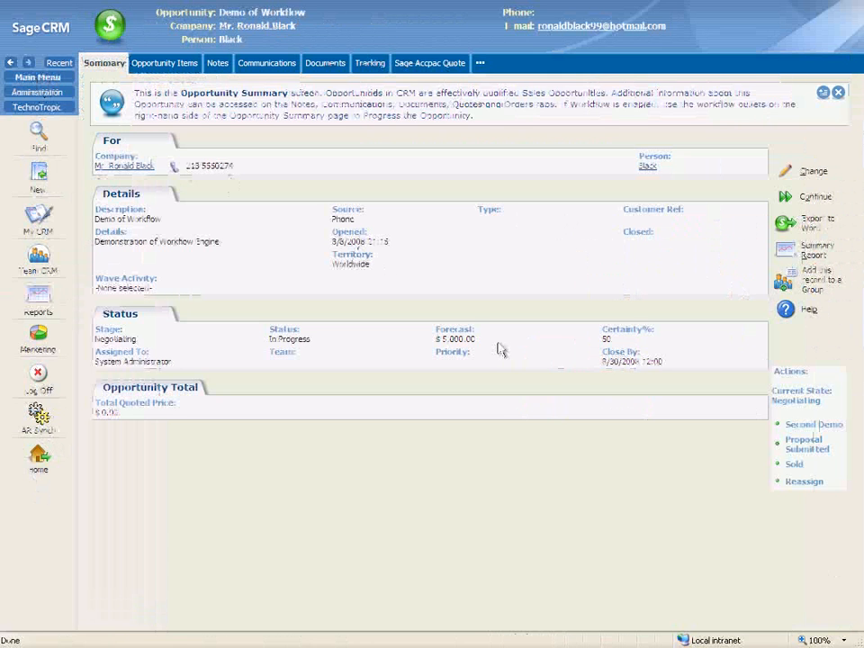
{"action": "left_click", "coordinate": [110, 64]}
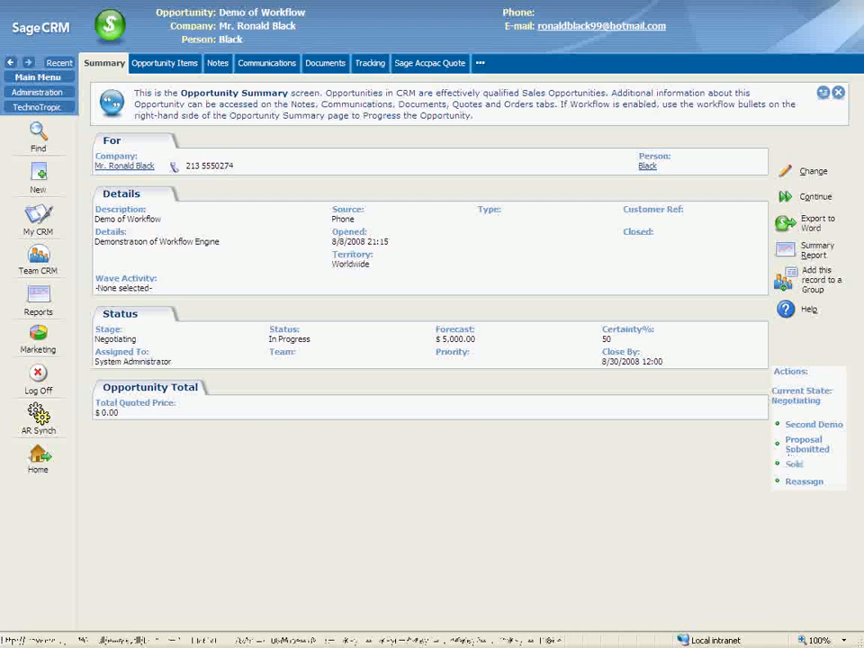
{"action": "left_click", "coordinate": [796, 427]}
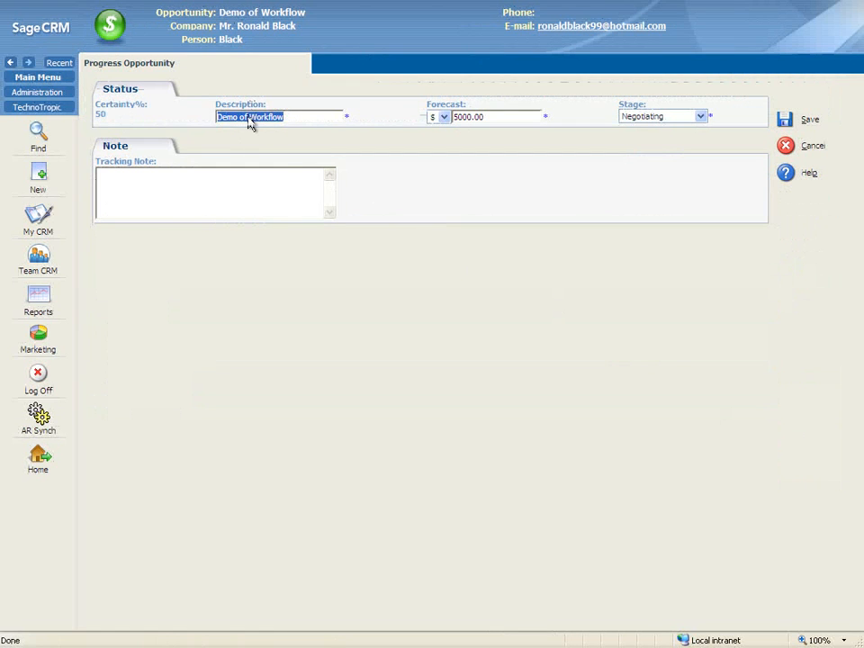
{"action": "left_click", "coordinate": [288, 118]}
{"action": "left_click", "coordinate": [648, 118]}
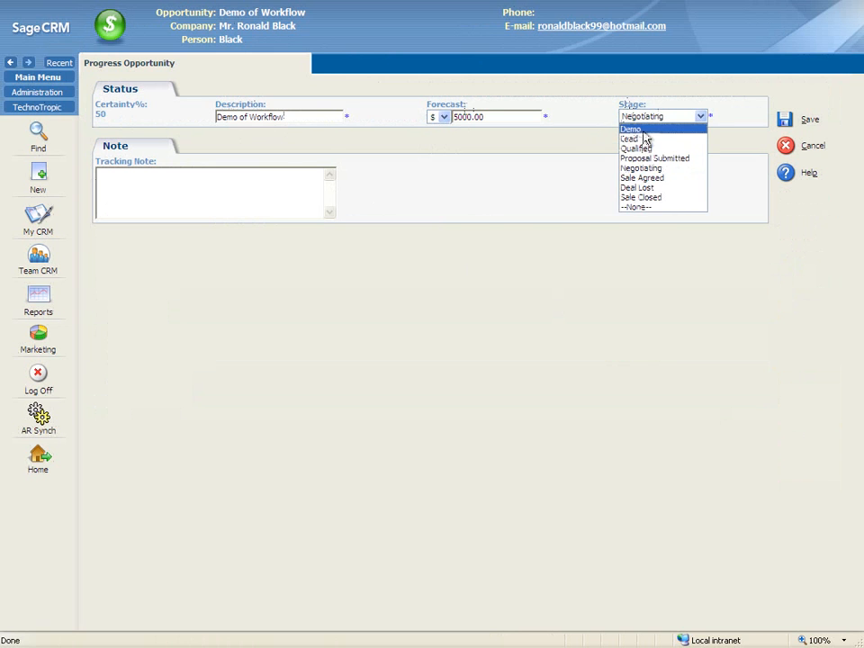
{"action": "left_click", "coordinate": [641, 129]}
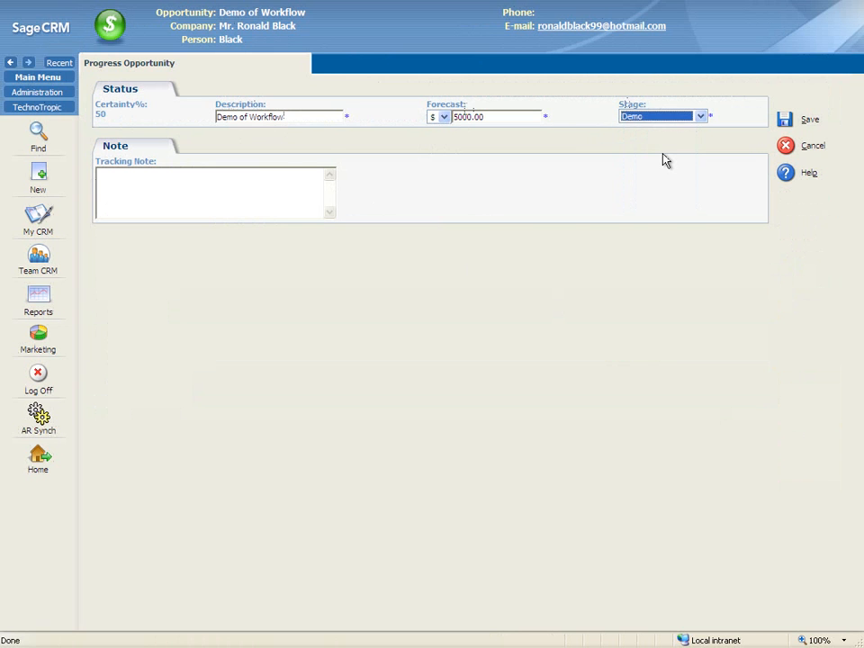
{"action": "left_click", "coordinate": [785, 124]}
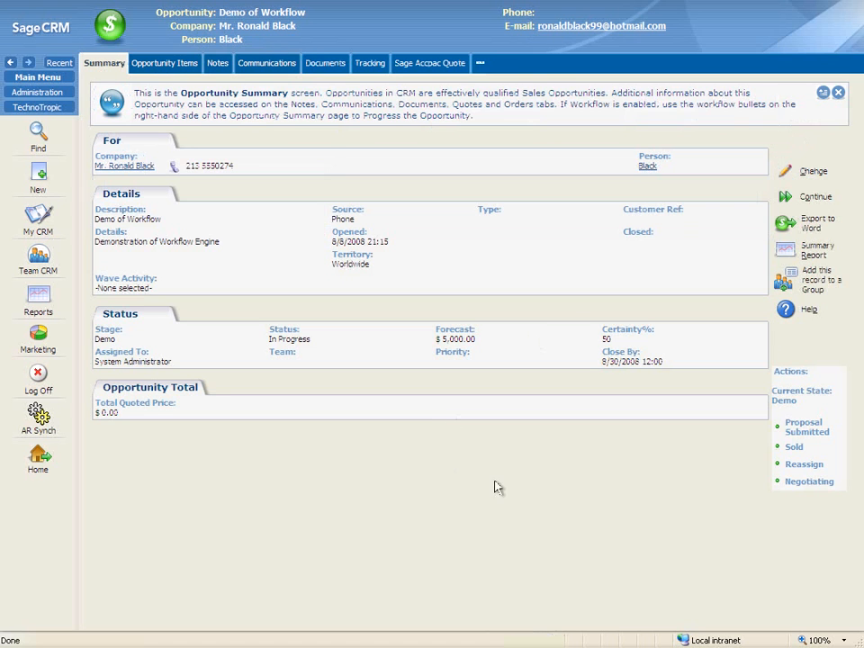